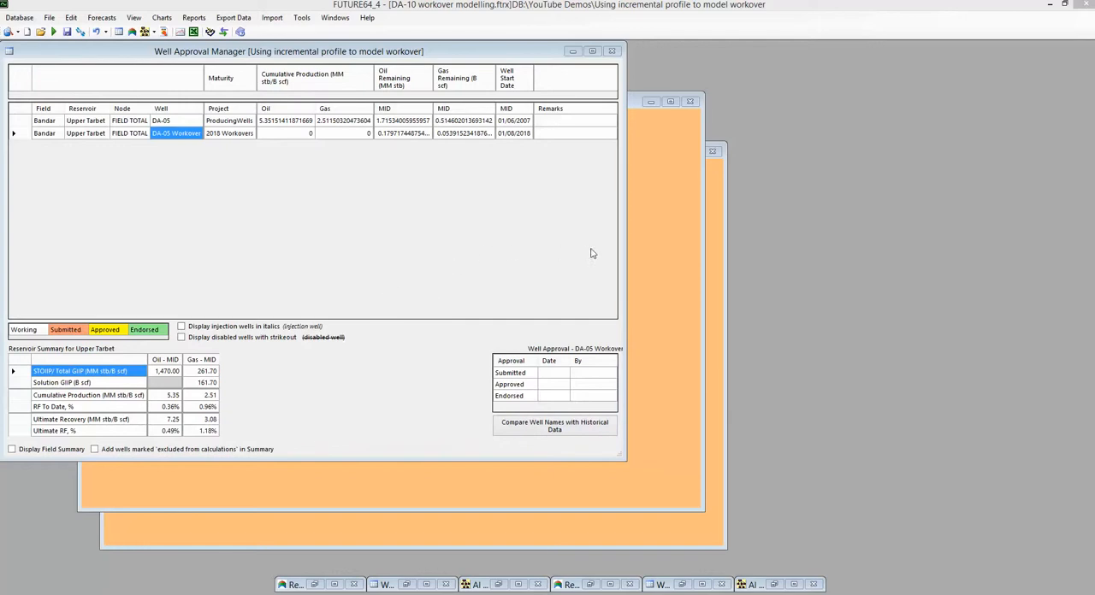
# Widen the Well Approval Manager window and review the decline charts of well DA-05.
pyautogui.moveTo(622, 253); pyautogui.dragTo(685, 257)
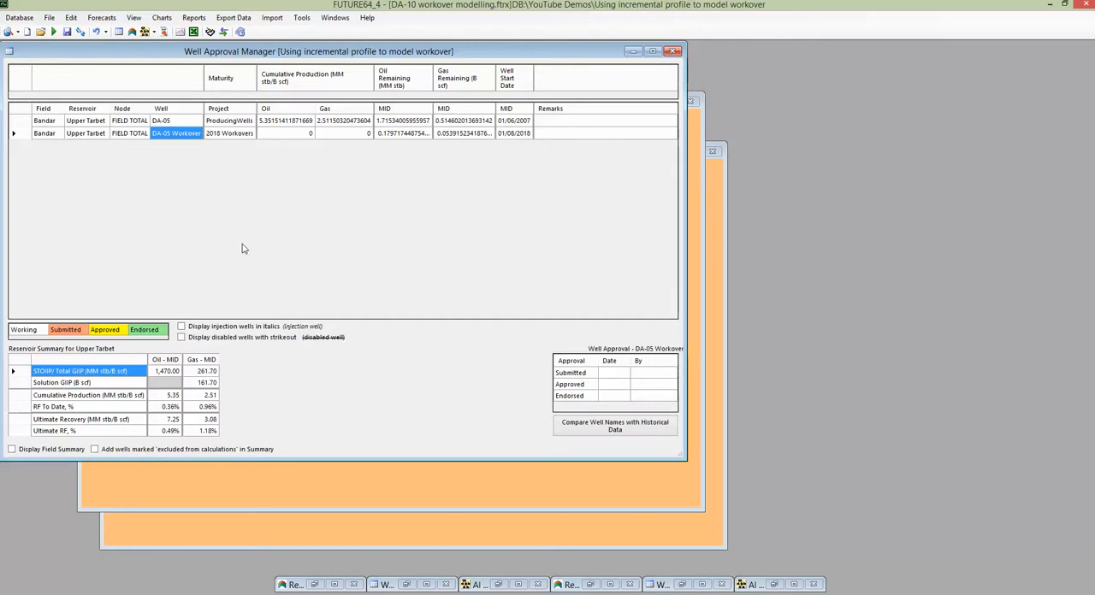
pyautogui.doubleClick(180, 124)
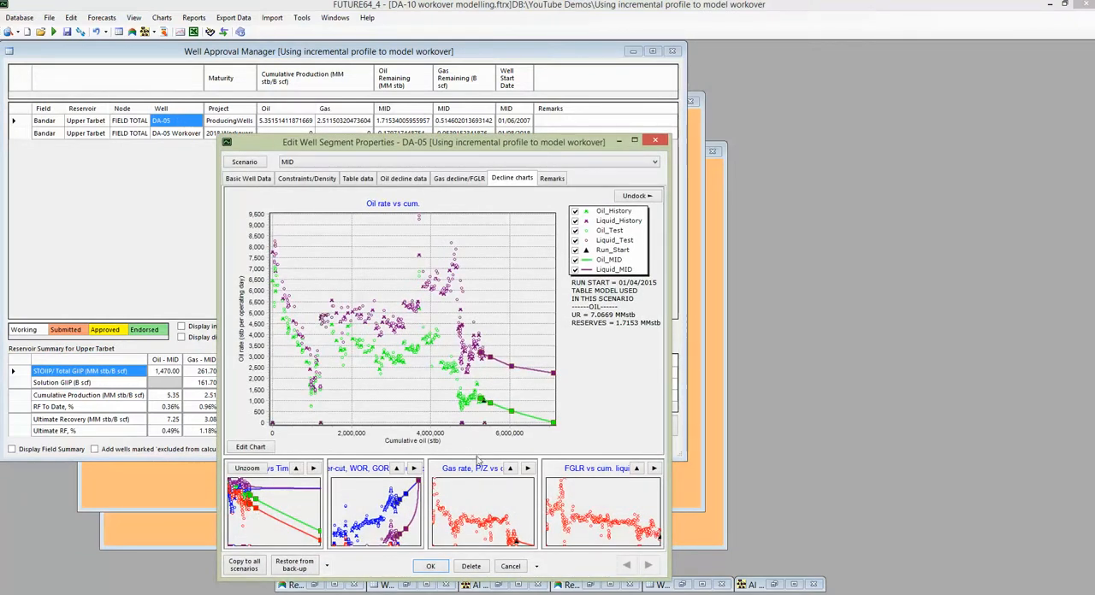
pyautogui.click(431, 566)
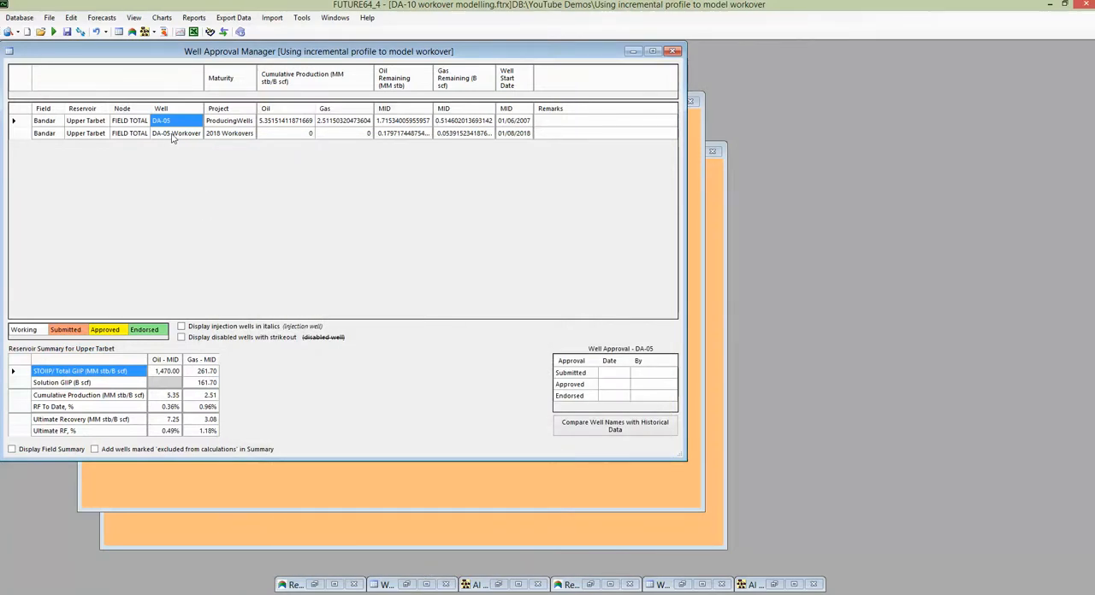
# Open the properties of DA-05 Workover and review its basic well data and production table settings.
pyautogui.doubleClick(171, 134)
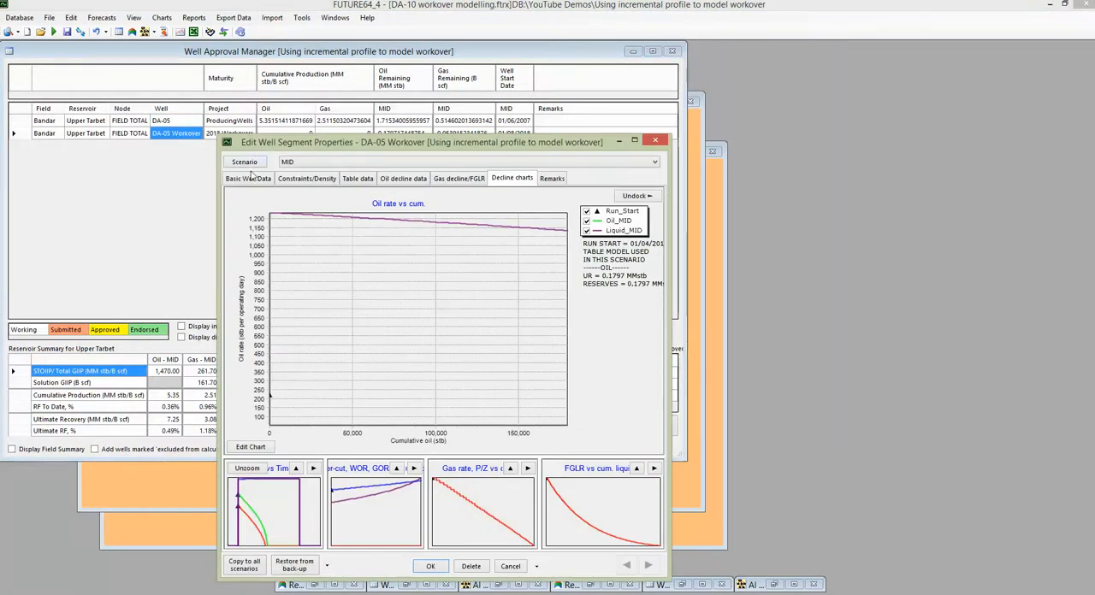
pyautogui.click(253, 178)
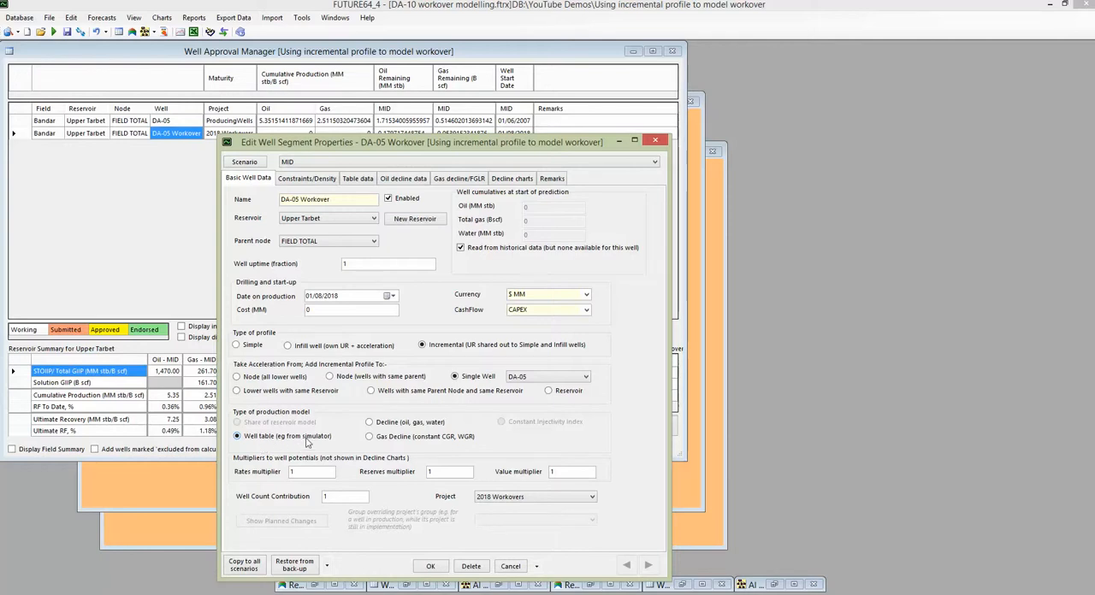
pyautogui.click(349, 180)
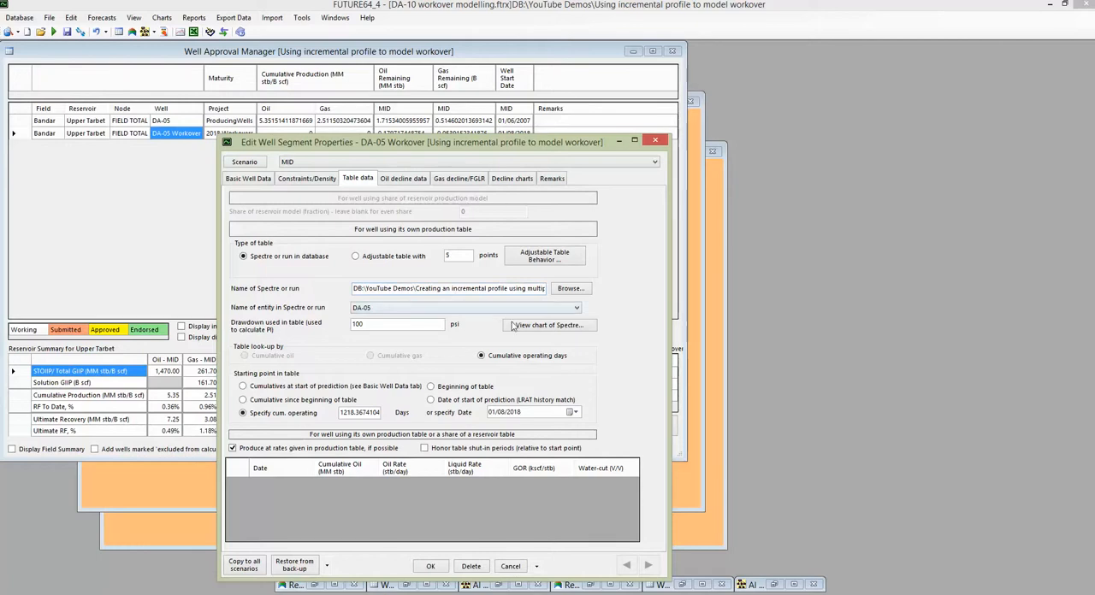
# Examine the oil rate profile alone in the chart of the DA-05 Workover's source Spectre, and close the chart.
pyautogui.click(543, 327)
pyautogui.click(496, 307)
pyautogui.click(485, 283)
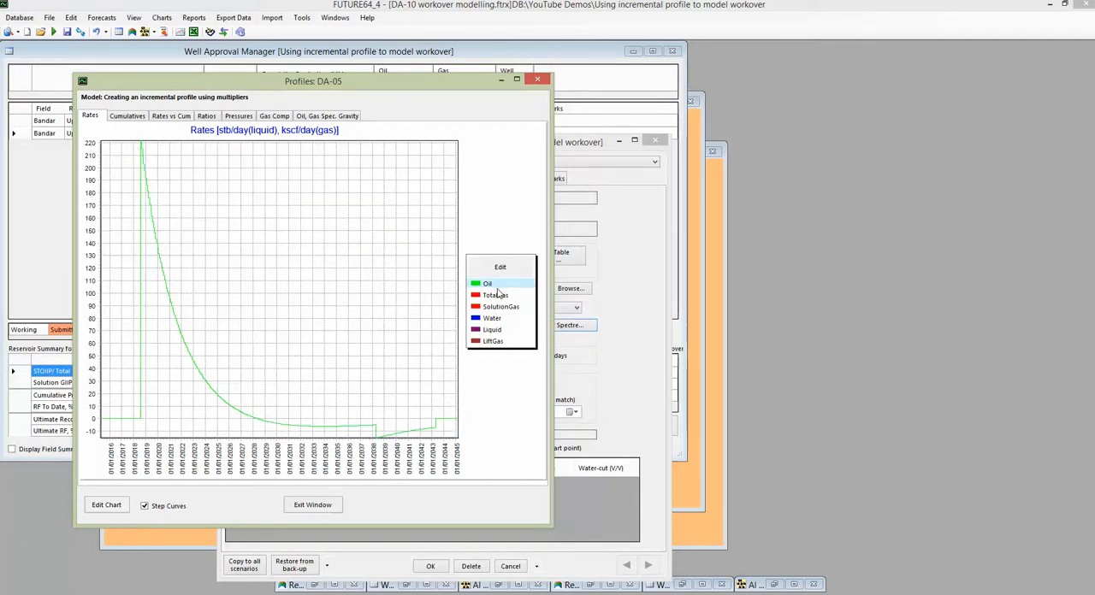
pyautogui.click(308, 504)
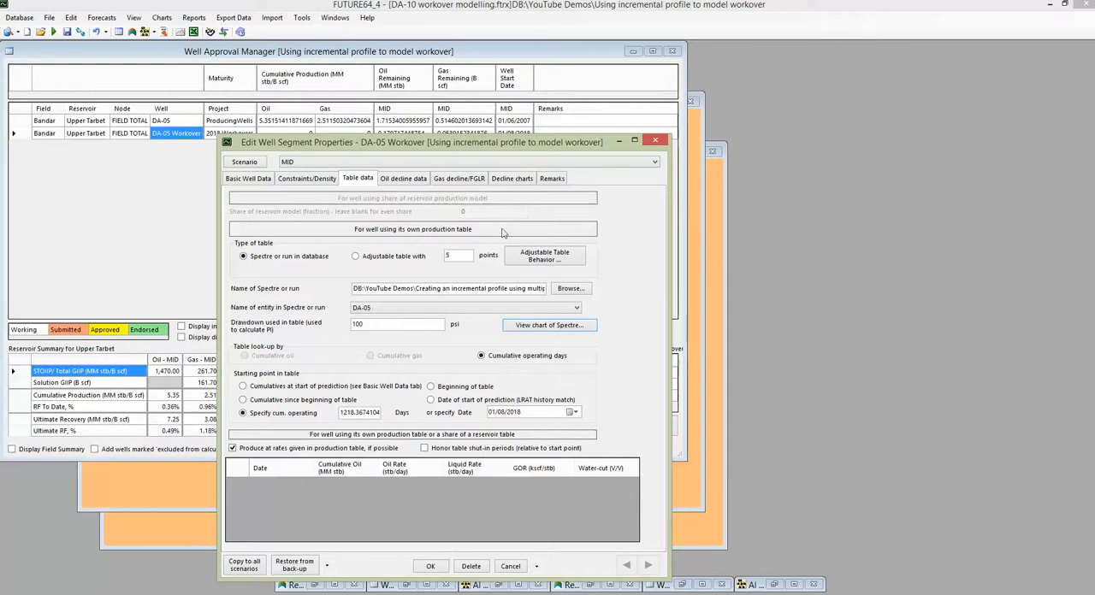
# Review the DA-05 Workover's decline charts and basic well data, and leave its properties without saving changes.
pyautogui.click(510, 179)
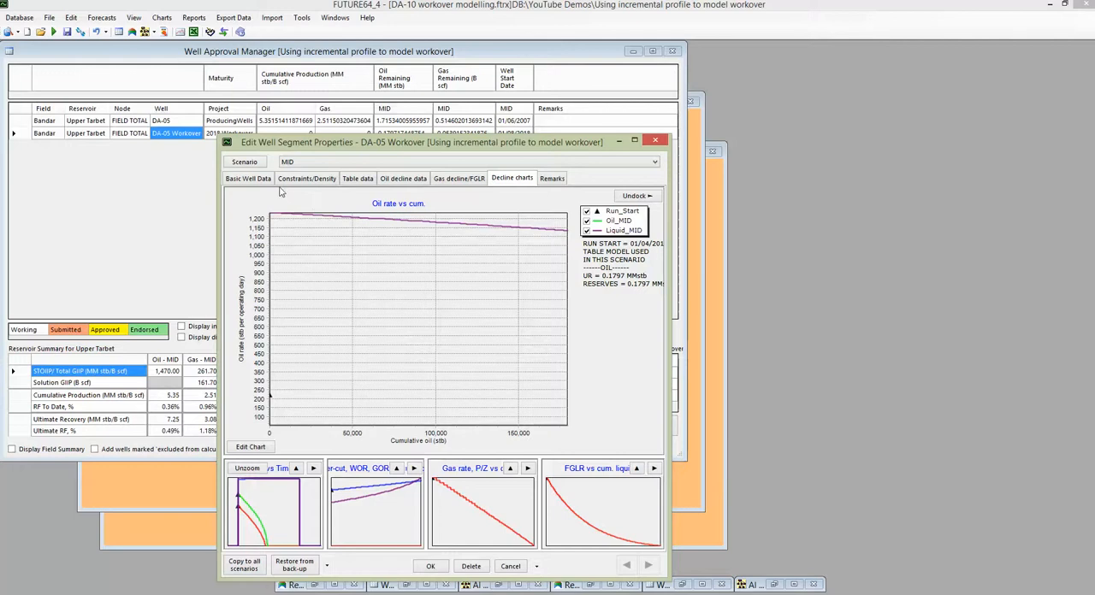
pyautogui.click(248, 179)
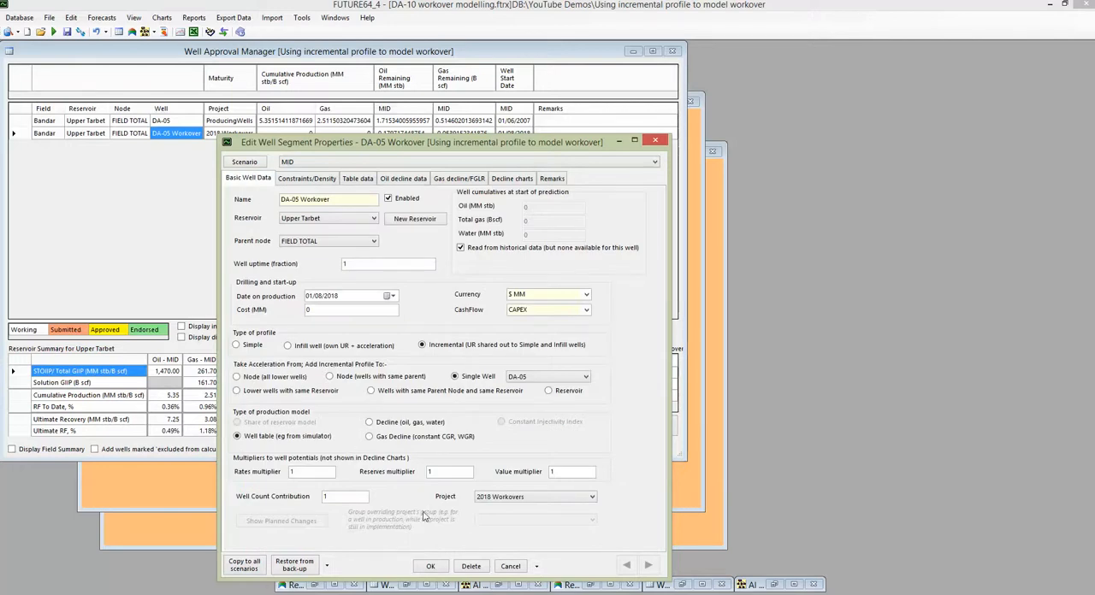
pyautogui.click(510, 567)
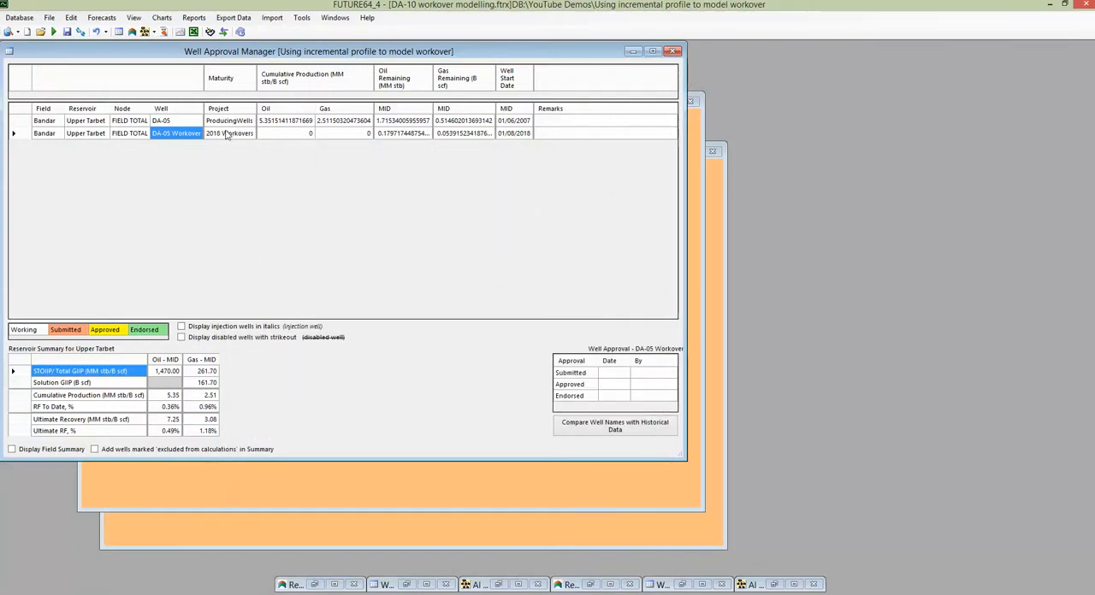
# Delete the forecasts Delay_1_Month, Delay_1_Year and Delay_5_Years, keeping Base and Aug 2018.
pyautogui.click(101, 18)
pyautogui.click(120, 30)
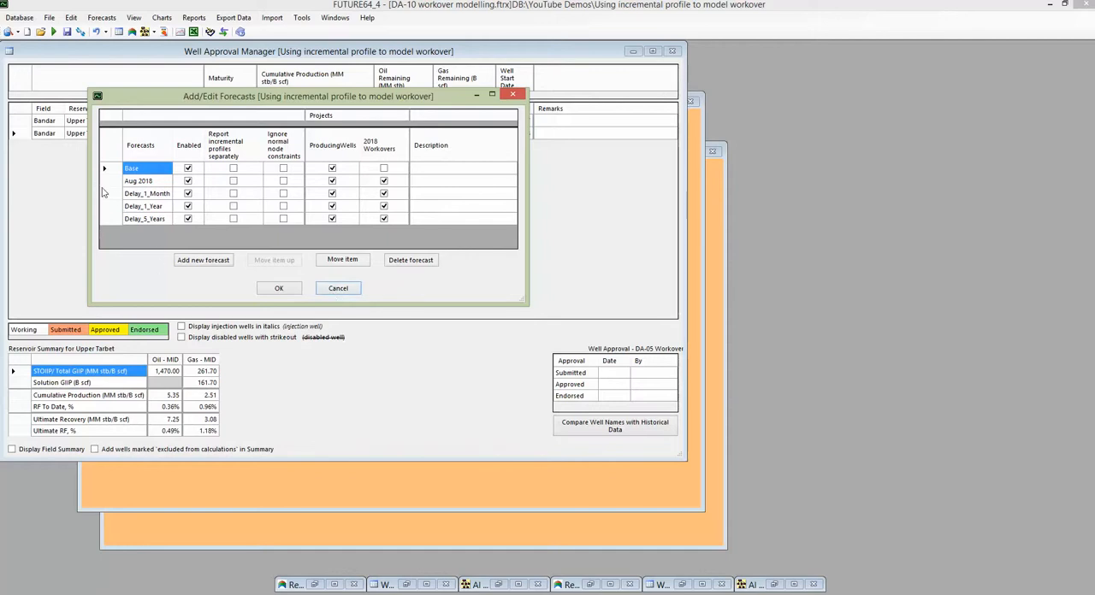
pyautogui.click(168, 194)
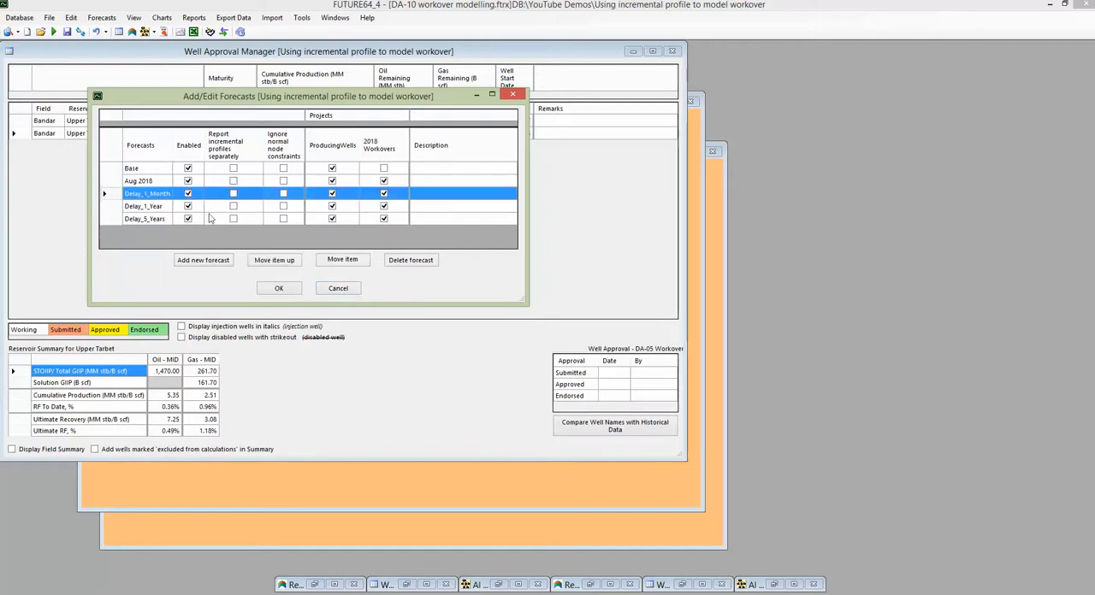
pyautogui.click(393, 262)
pyautogui.click(393, 262)
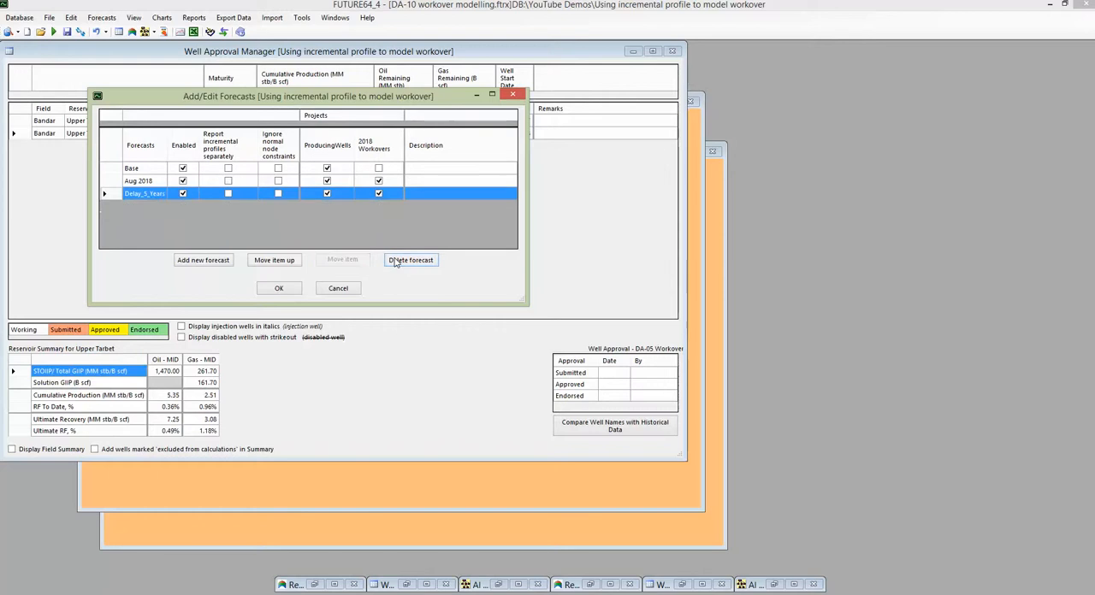
pyautogui.click(394, 261)
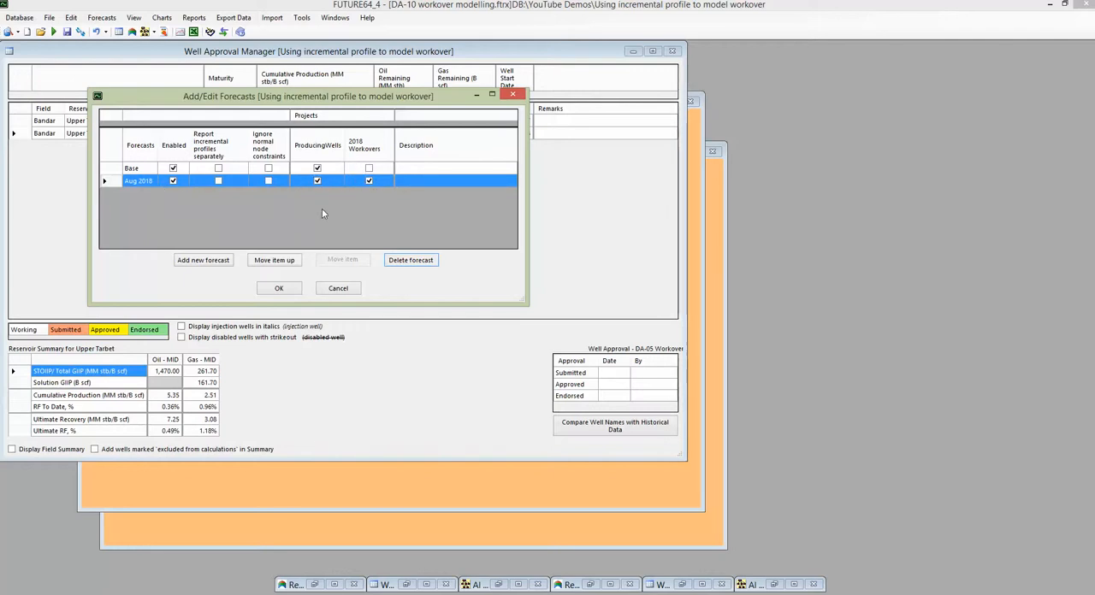
pyautogui.click(278, 288)
# Run the calculations for the model from 01/04/2015 to 01/04/2045.
pyautogui.click(53, 32)
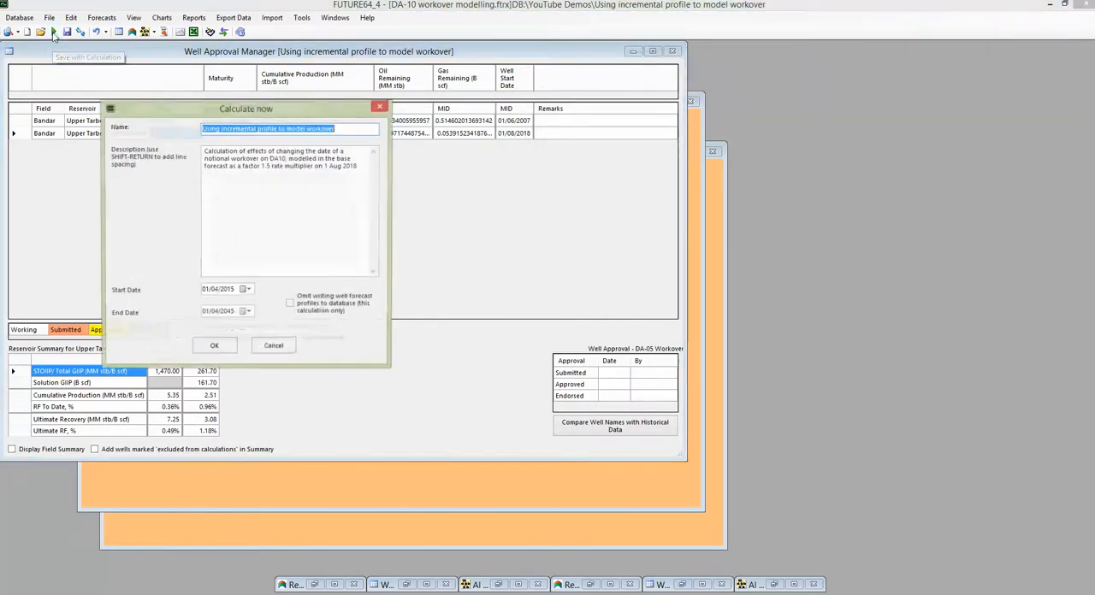
pyautogui.click(219, 346)
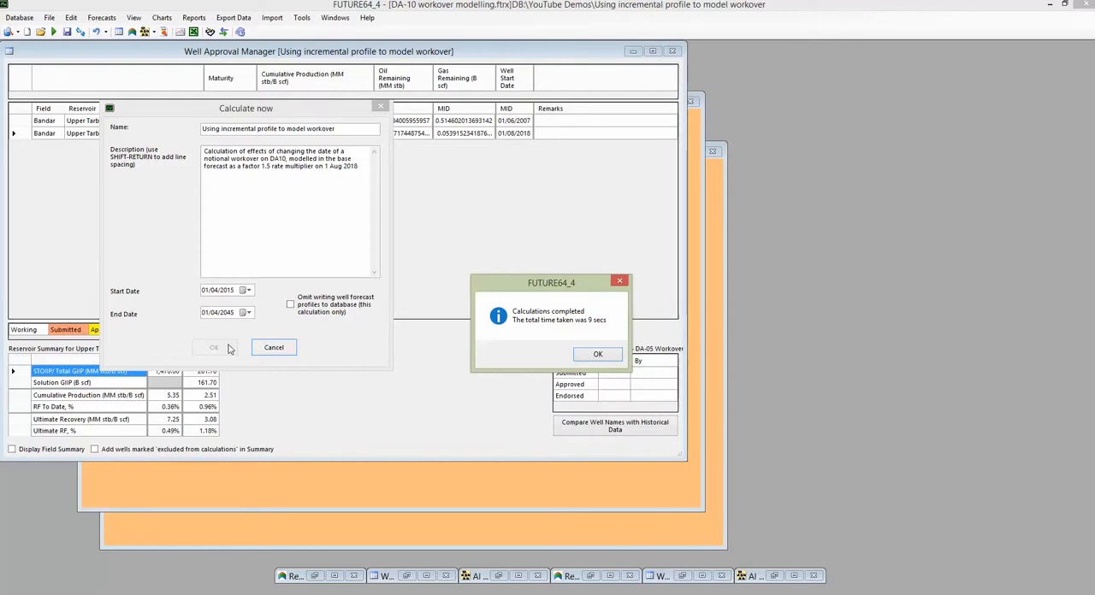
pyautogui.click(597, 356)
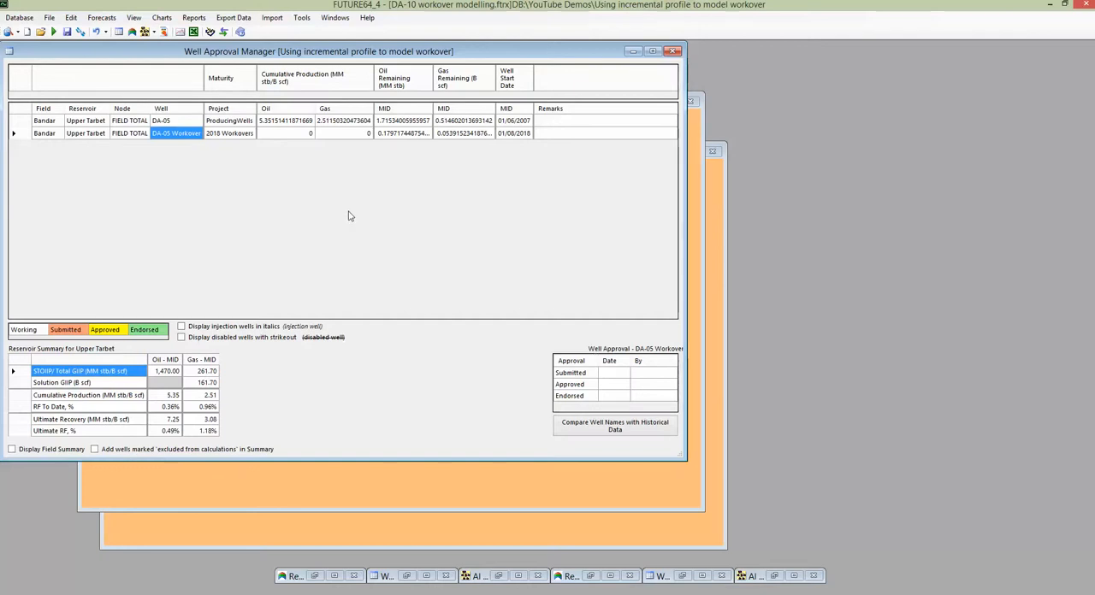
# Select well DA-05 and review which projects the Base and Aug 2018 forecasts include.
pyautogui.click(176, 121)
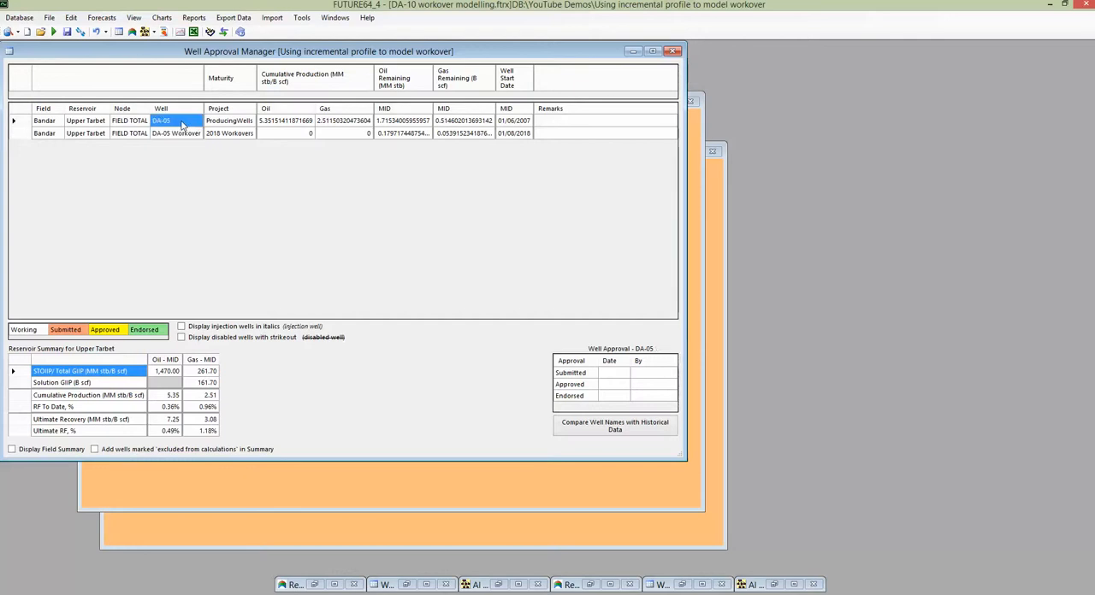
pyautogui.click(102, 18)
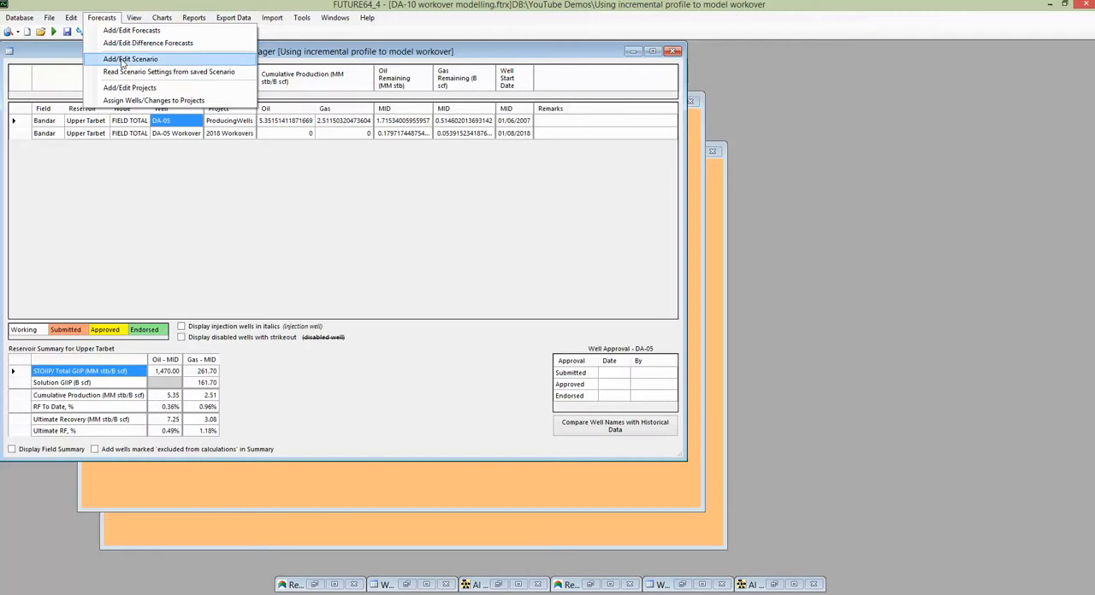
pyautogui.click(119, 30)
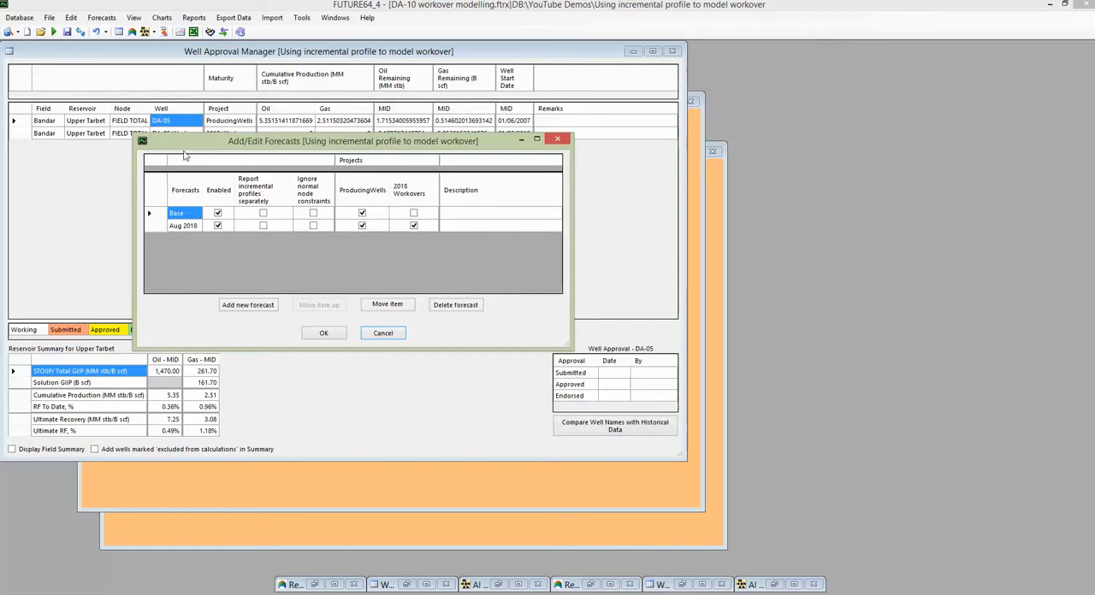
pyautogui.moveTo(181, 141); pyautogui.dragTo(193, 168)
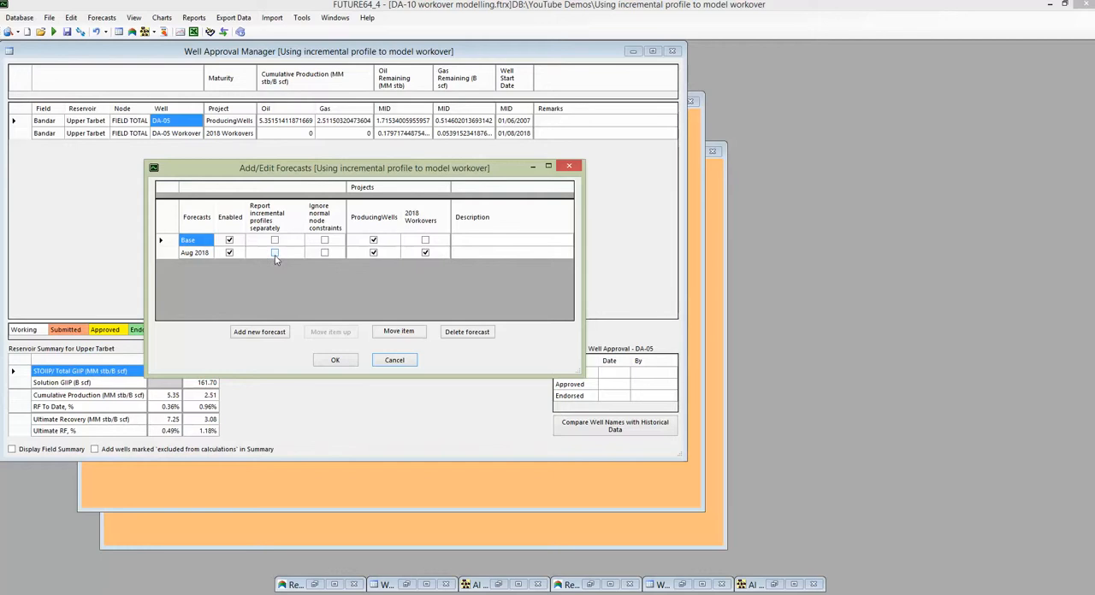
pyautogui.click(394, 360)
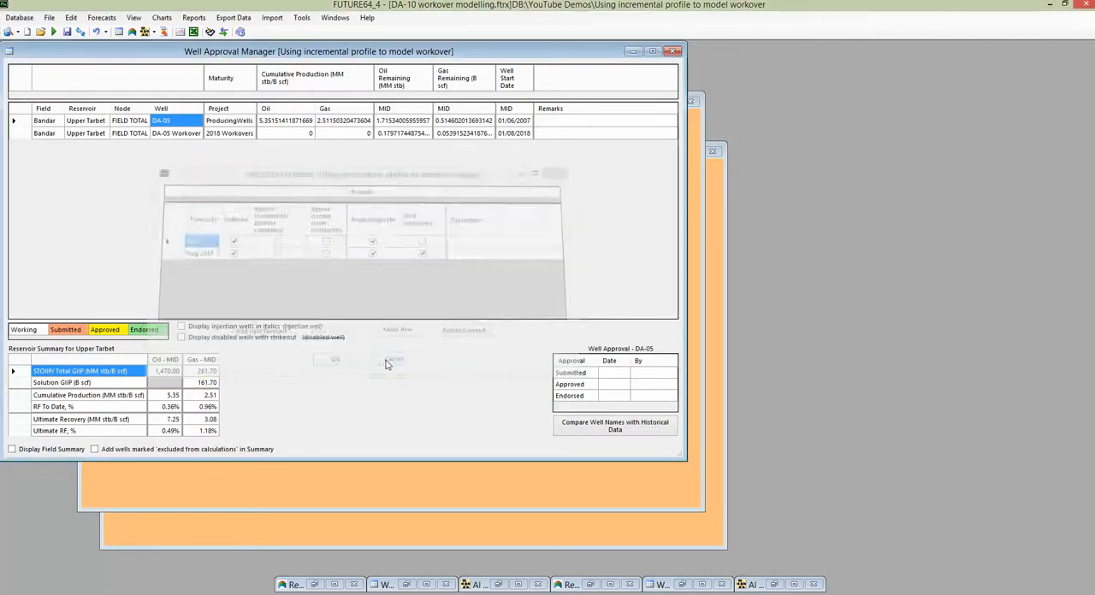
# Display the forecast chart for well DA-05 and limit it to the oil rate across all forecasts.
pyautogui.rightClick(181, 127)
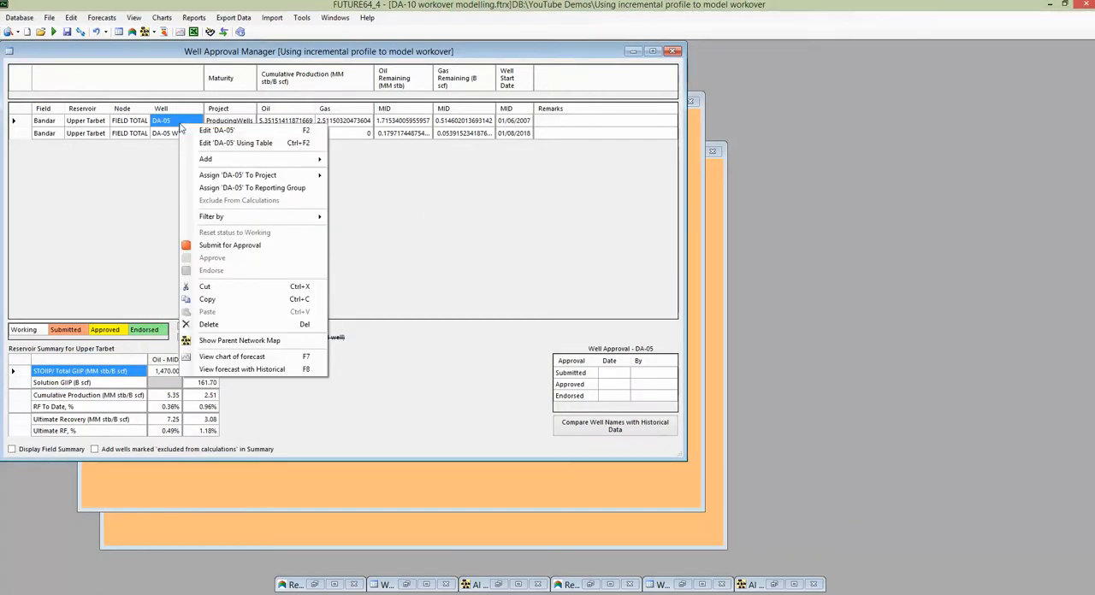
pyautogui.click(244, 357)
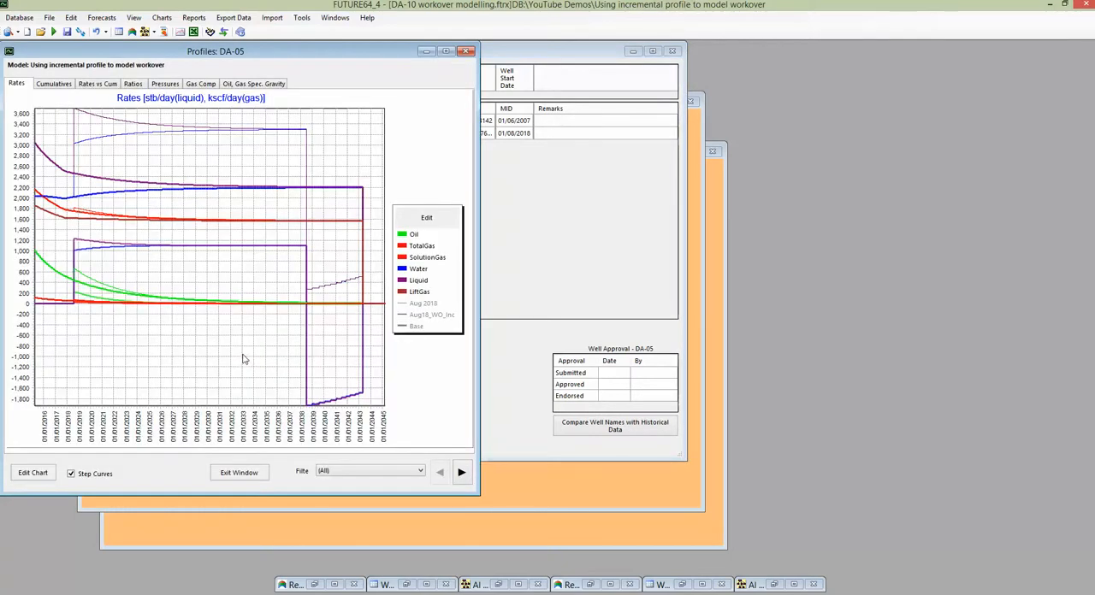
pyautogui.click(416, 327)
pyautogui.click(425, 314)
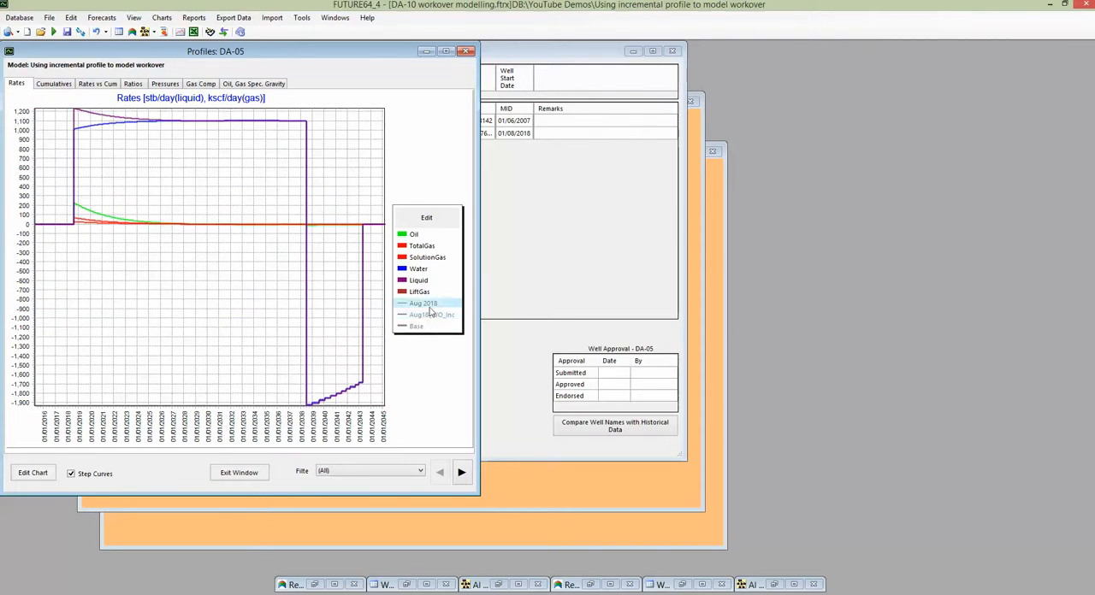
pyautogui.click(415, 237)
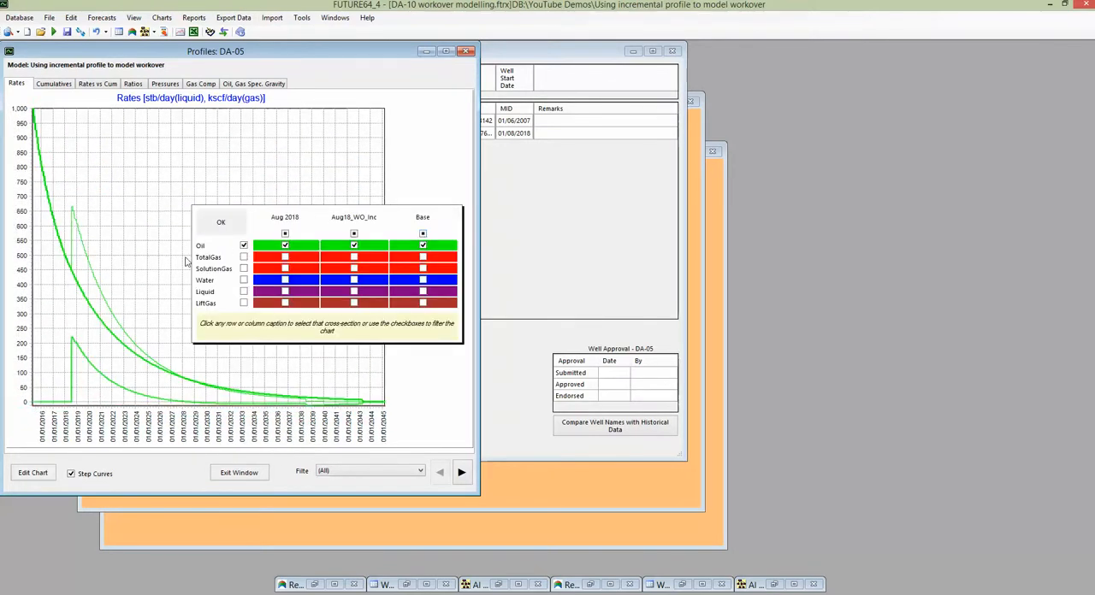
# Compare the DA-05 oil profiles by hiding and reshowing the Aug 2018 and Aug18_WO_Inc curves, and close the chart.
pyautogui.click(355, 246)
pyautogui.click(286, 246)
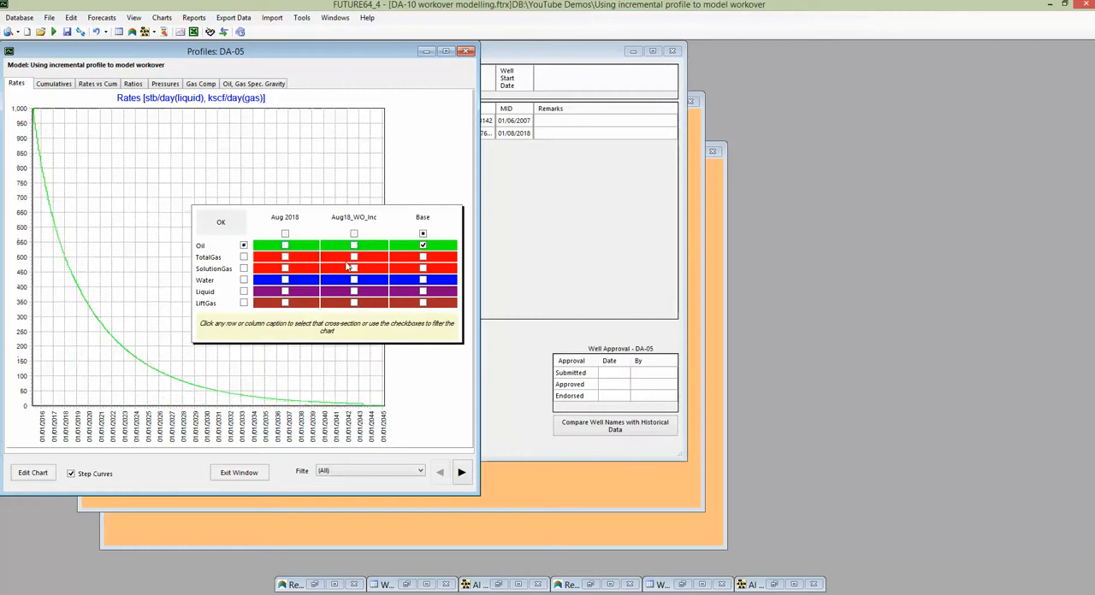
pyautogui.click(285, 246)
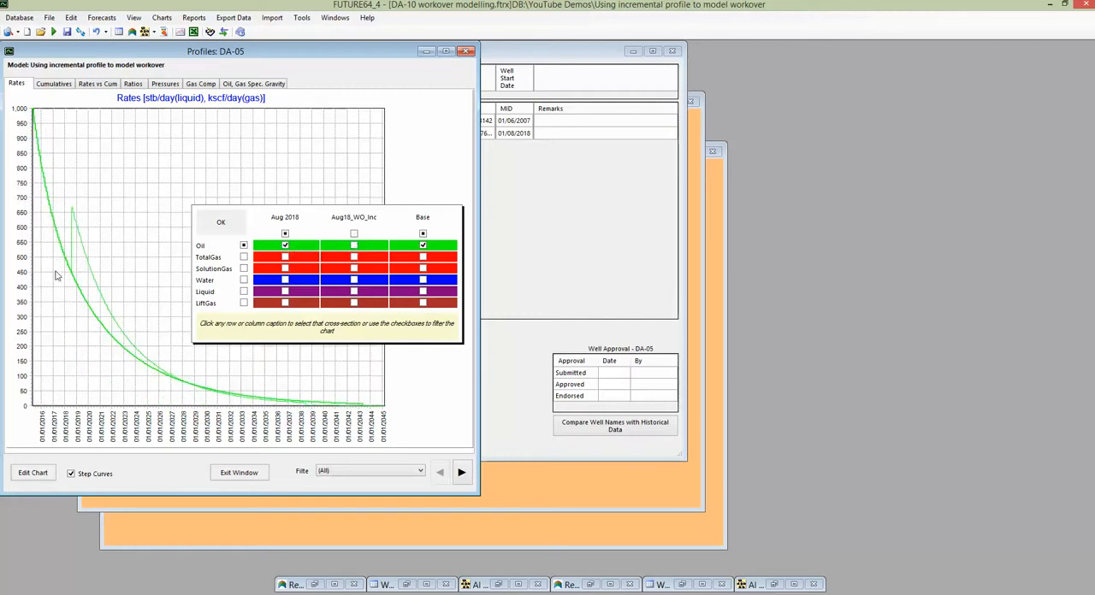
pyautogui.click(355, 247)
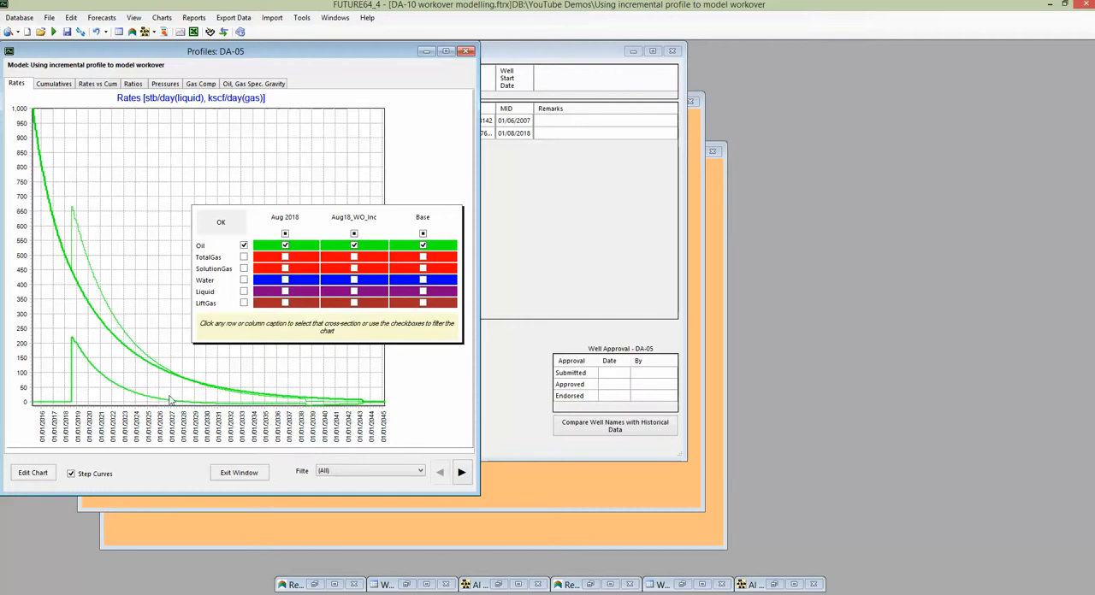
pyautogui.click(238, 475)
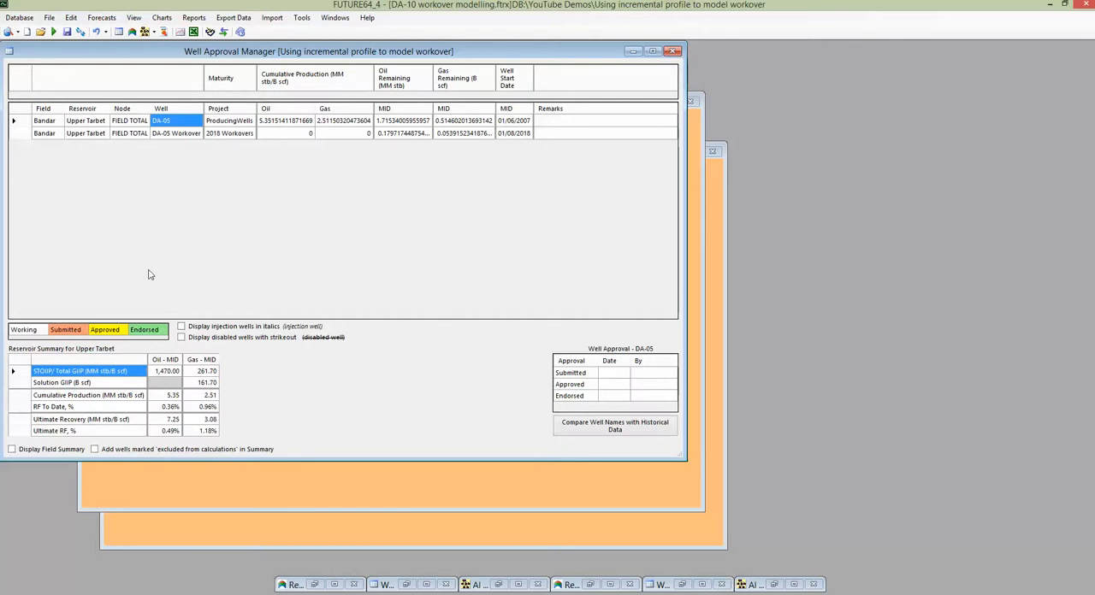
# Switch to the model for creating an incremental profile using multipliers and review the DA-05 Workover planned change's date and well-specific multipliers.
pyautogui.click(223, 32)
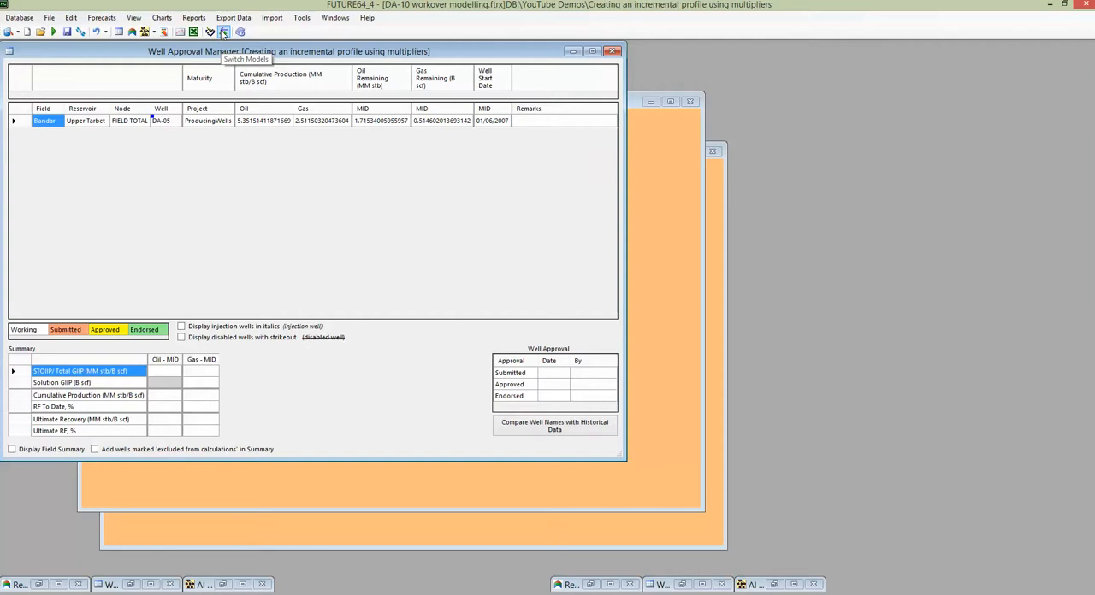
pyautogui.moveTo(249, 51); pyautogui.dragTo(318, 80)
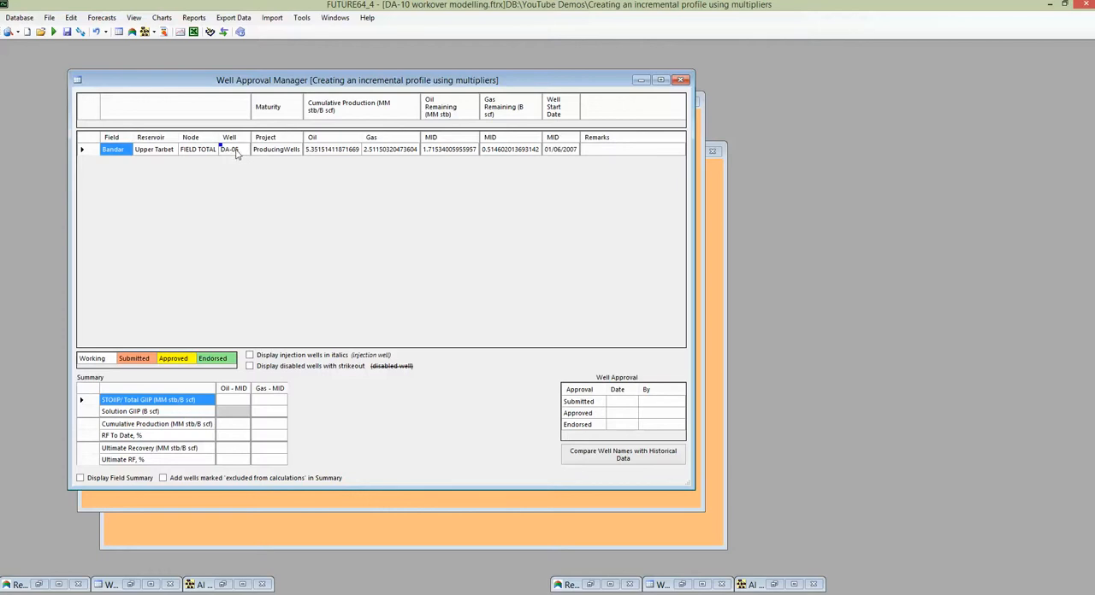
pyautogui.click(71, 18)
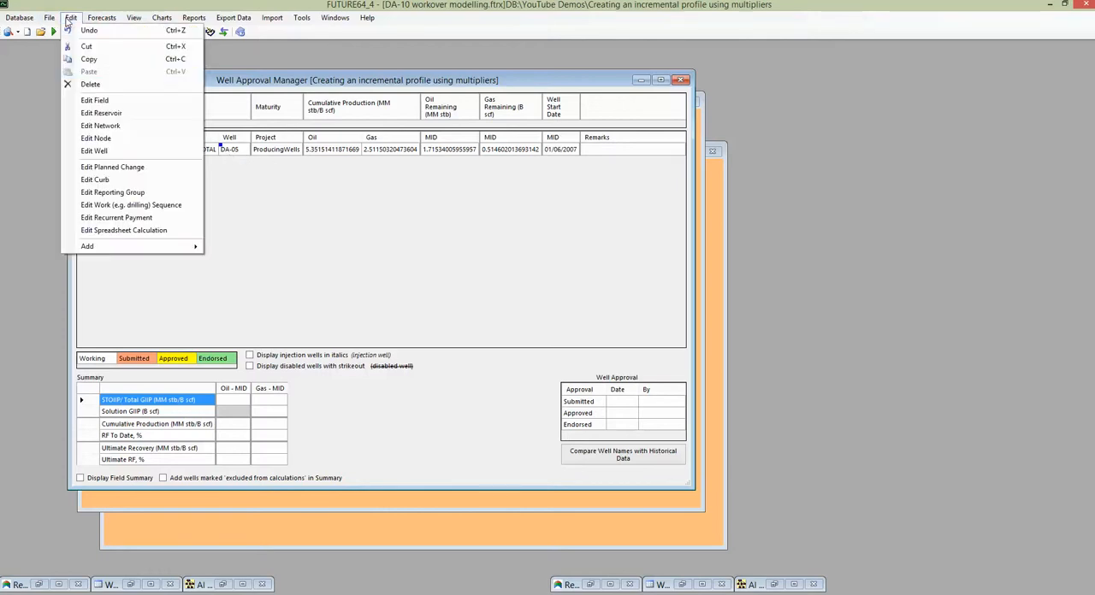
pyautogui.click(101, 167)
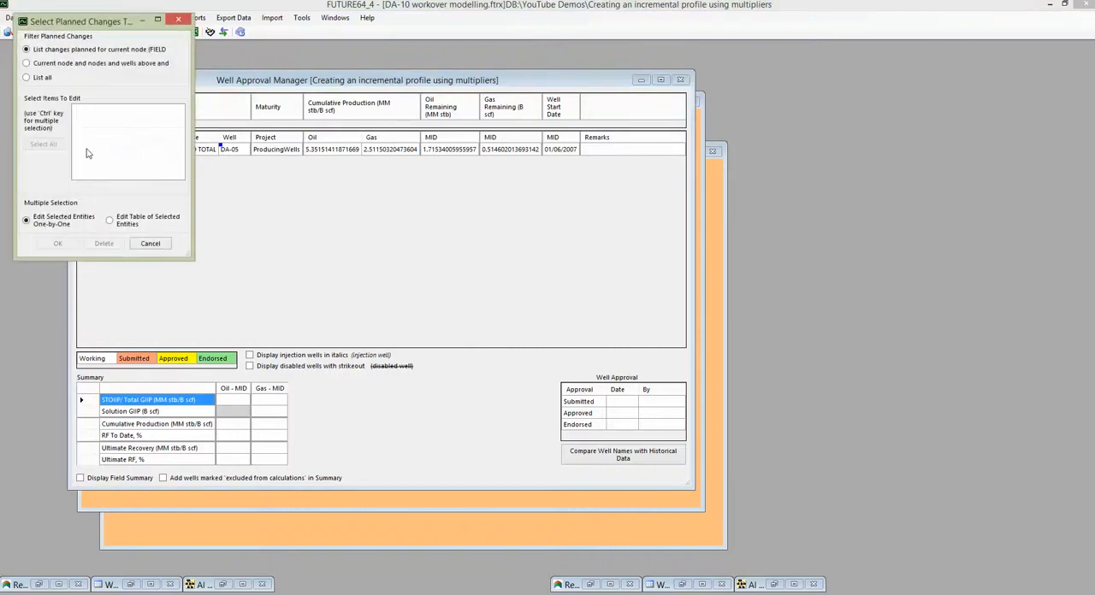
pyautogui.click(25, 77)
pyautogui.click(126, 109)
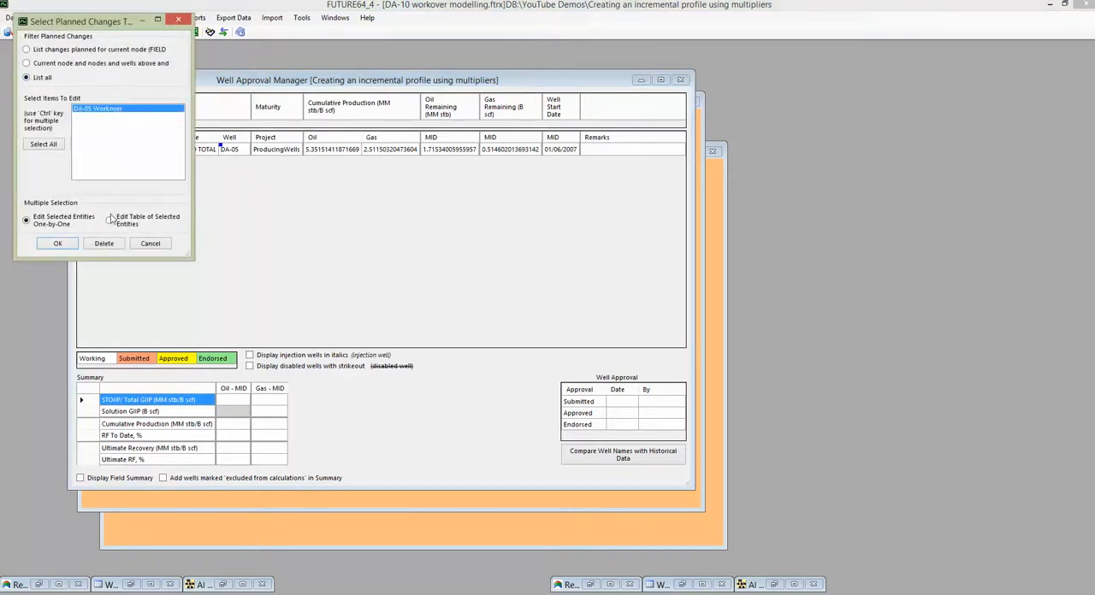
pyautogui.click(58, 243)
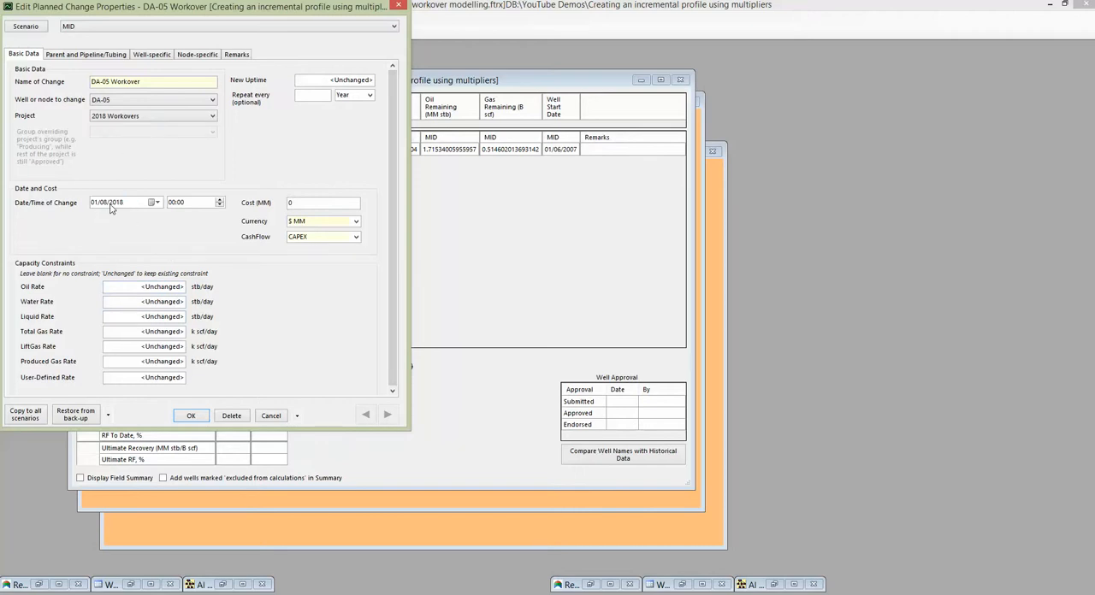
pyautogui.click(158, 56)
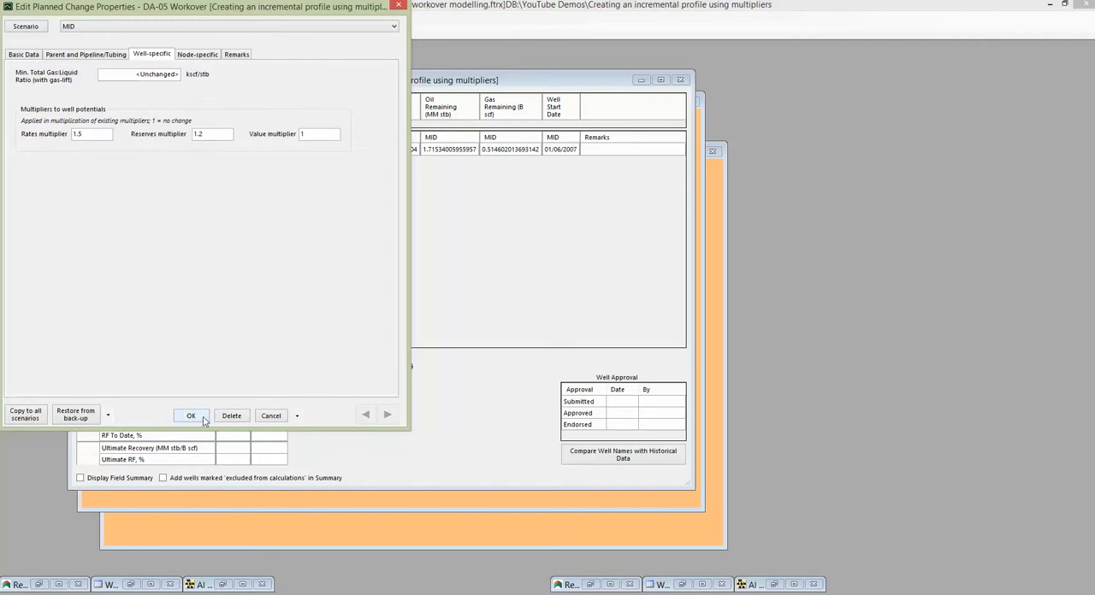
pyautogui.click(204, 419)
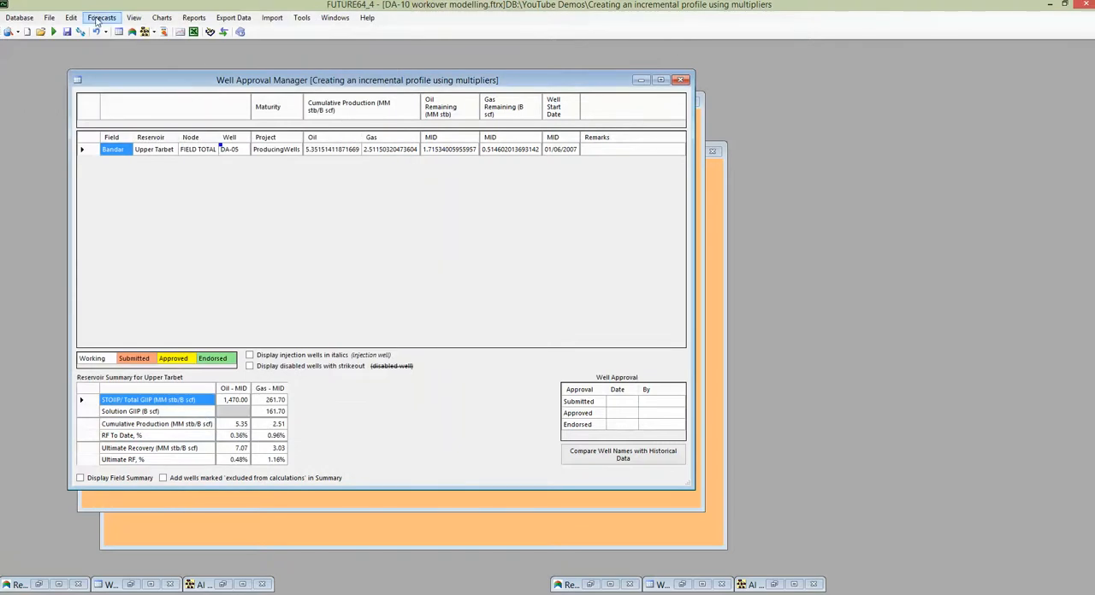
# Review the projects included in the Base and Base + WO forecasts, and the definition of the Increment from multipliers difference forecast.
pyautogui.click(97, 20)
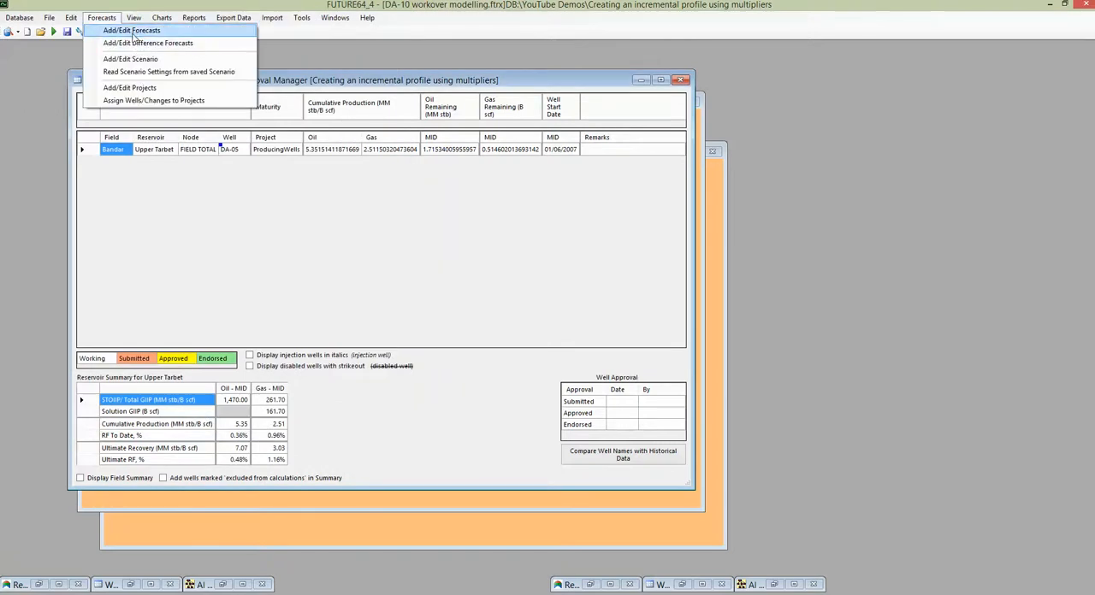
pyautogui.click(133, 31)
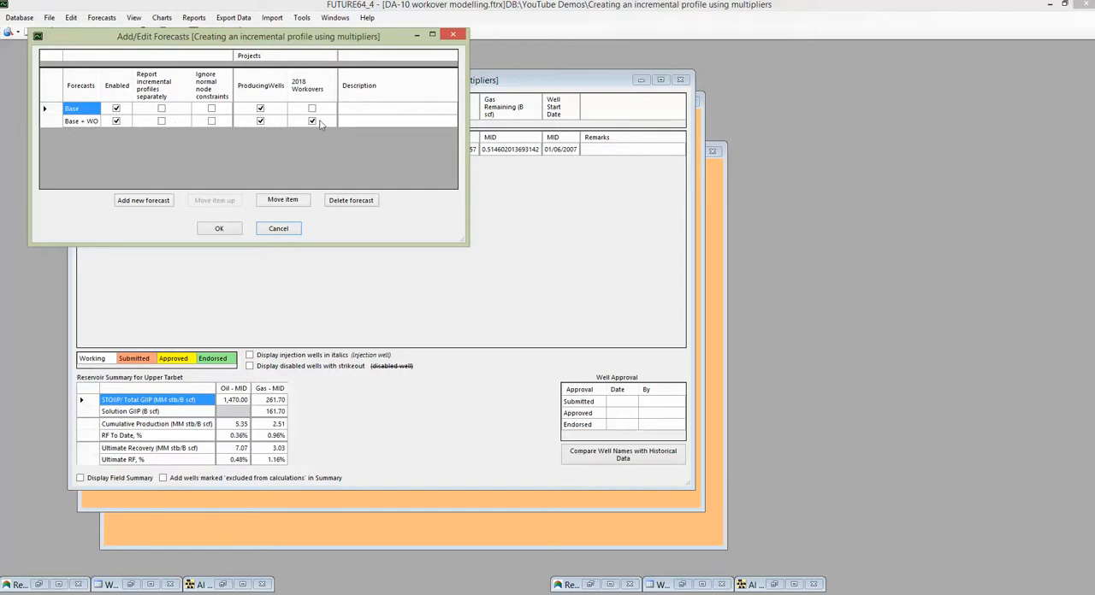
pyautogui.click(220, 229)
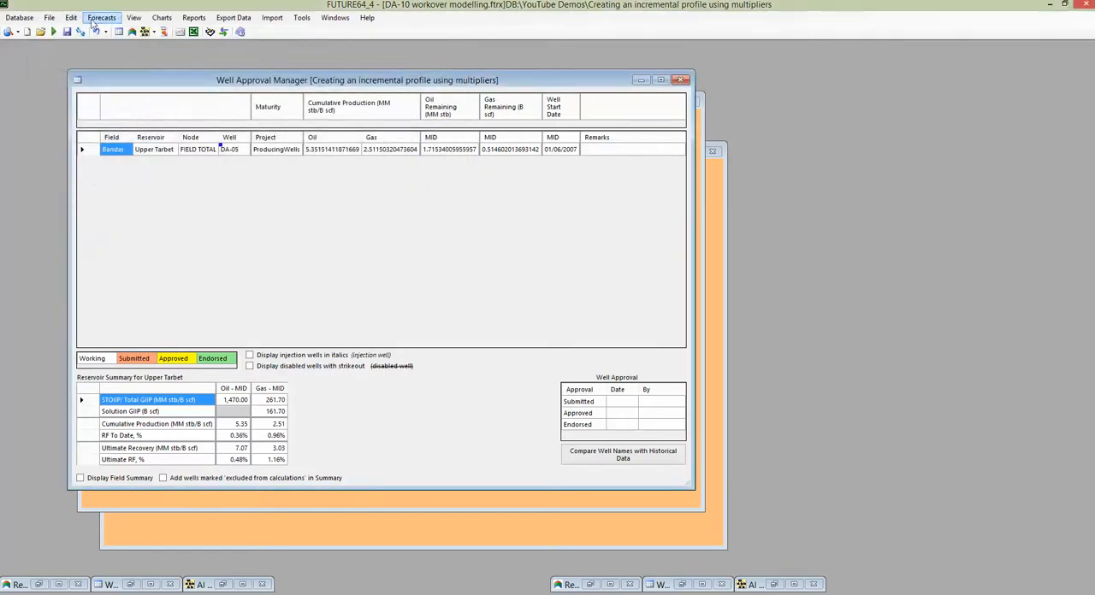
pyautogui.click(92, 20)
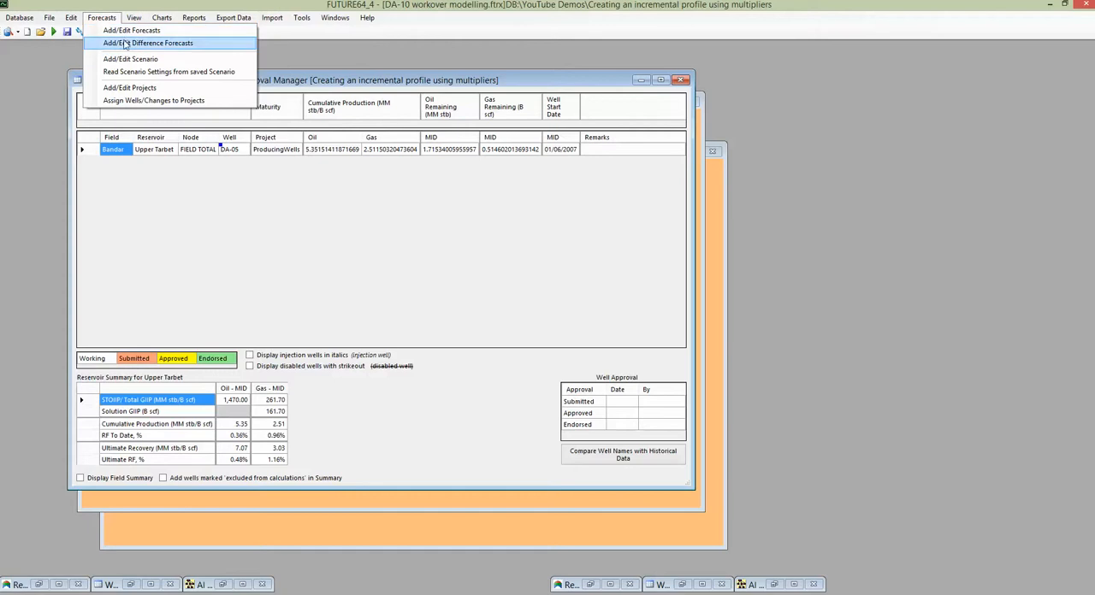
pyautogui.click(125, 45)
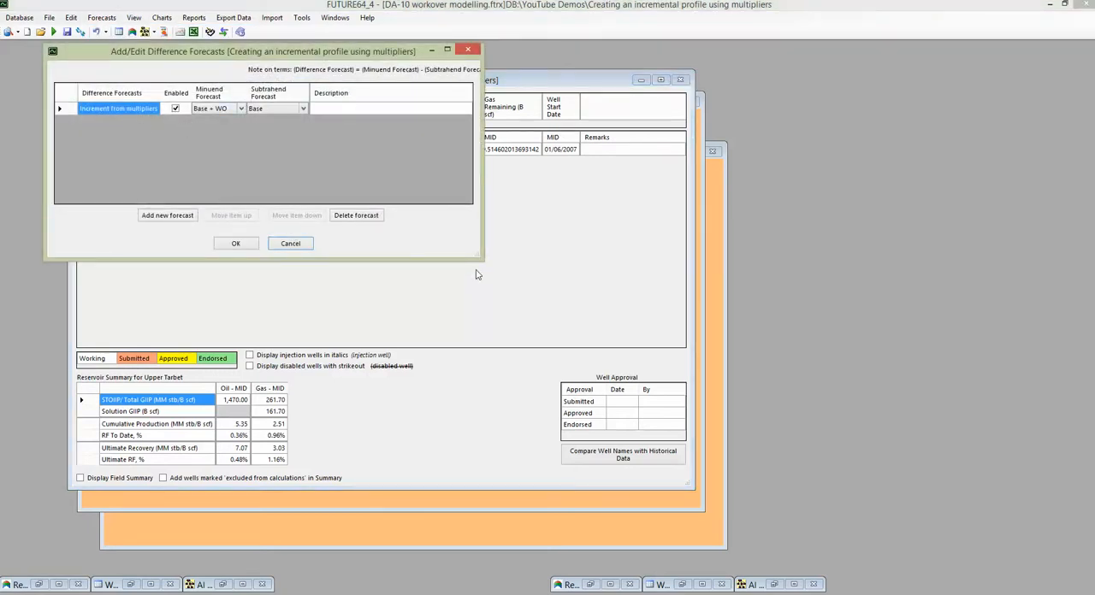
pyautogui.moveTo(480, 262); pyautogui.dragTo(572, 276)
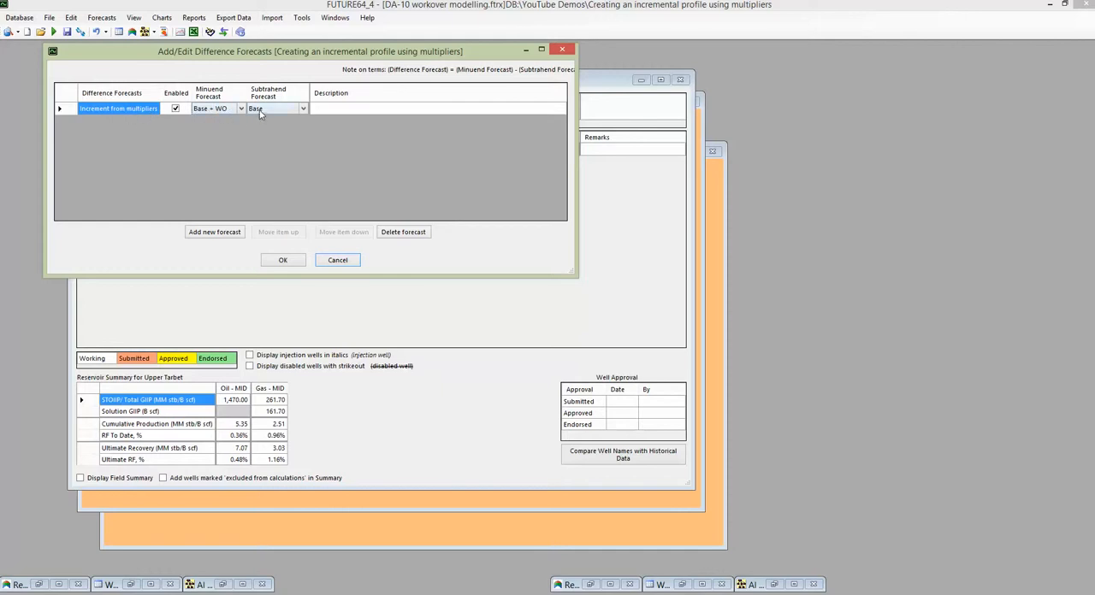
pyautogui.click(295, 261)
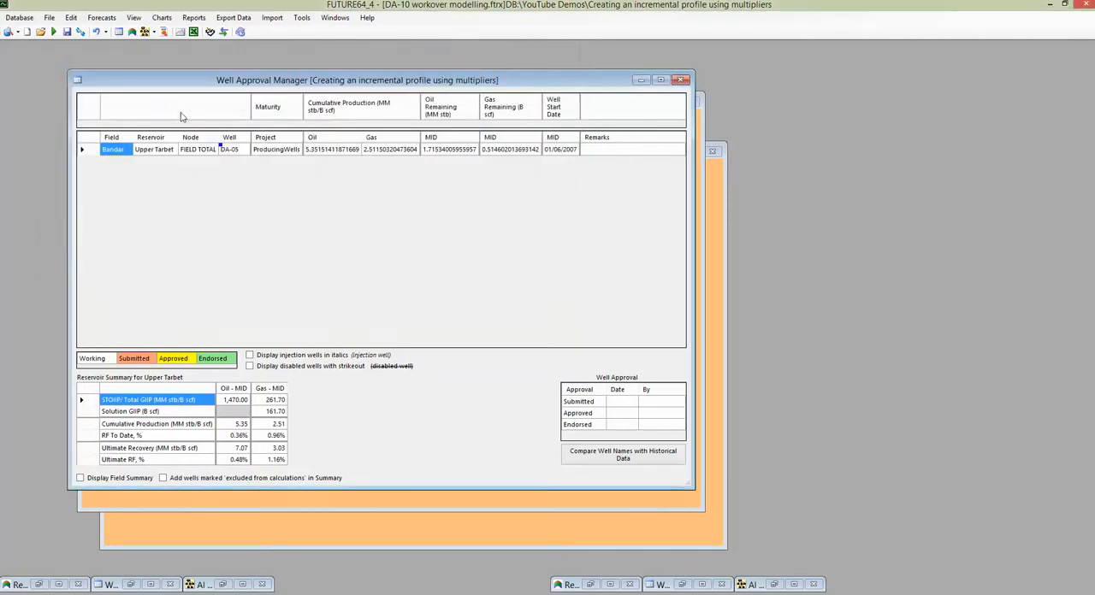
# Display the forecast chart for well DA-05, limit it to the Increment from multipliers forecast, and close the chart.
pyautogui.rightClick(235, 151)
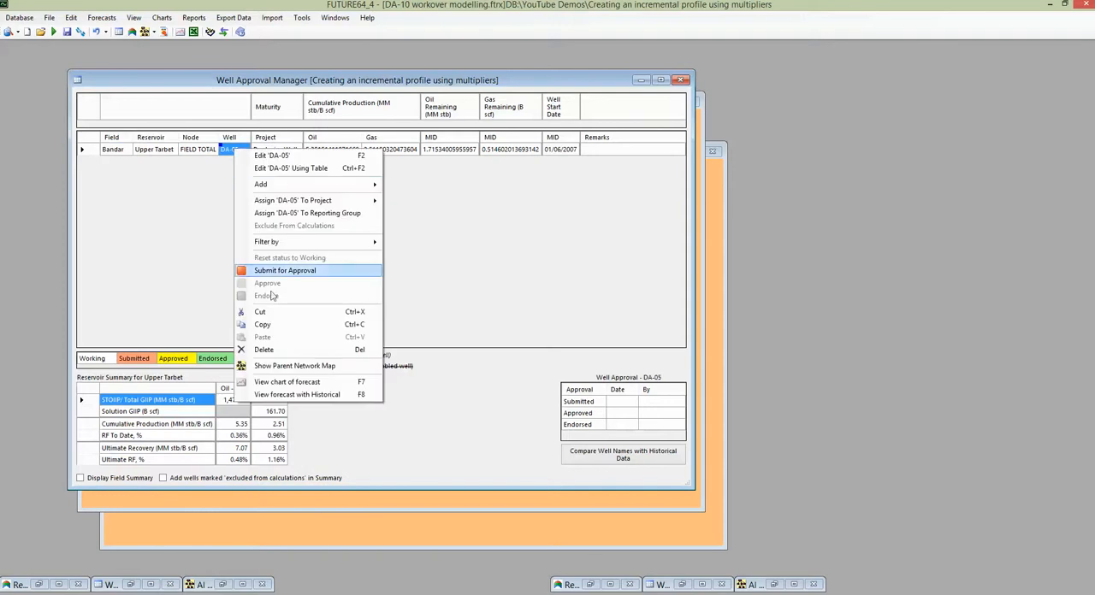
pyautogui.click(291, 383)
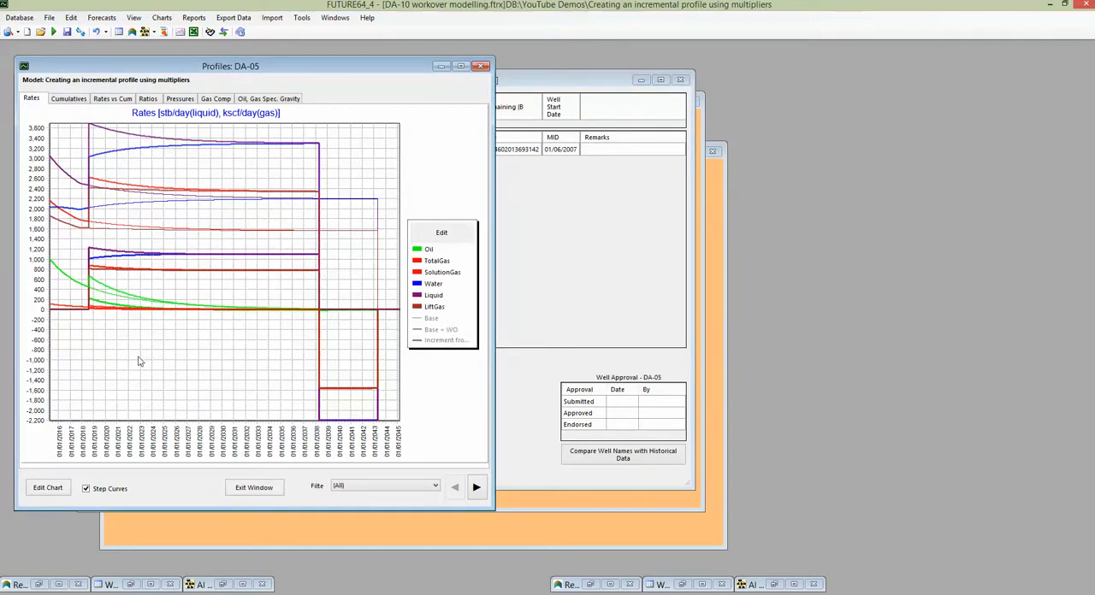
pyautogui.click(425, 252)
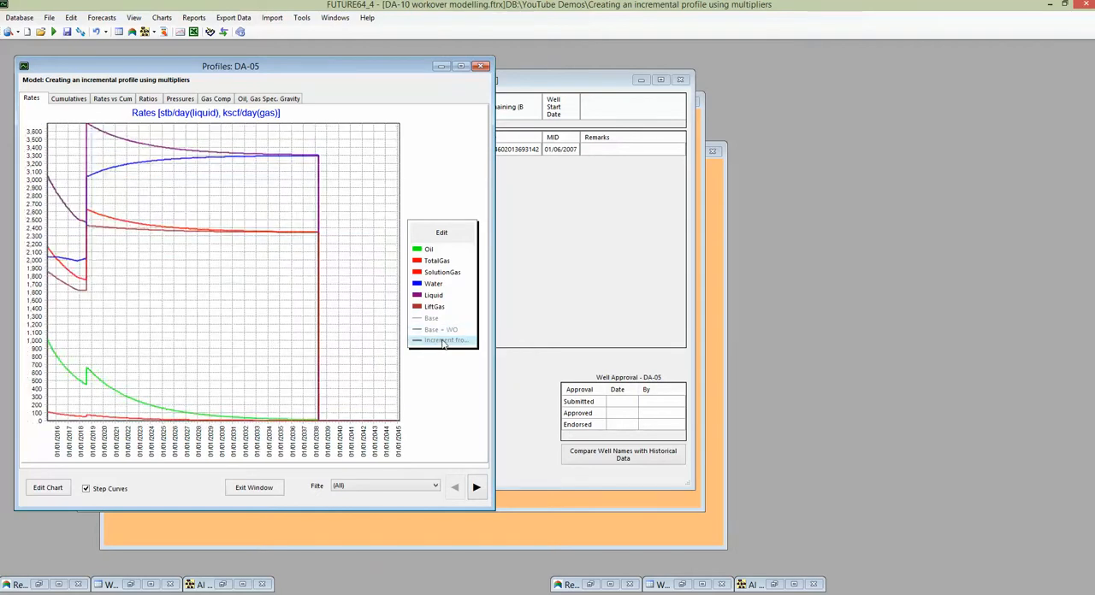
pyautogui.click(444, 341)
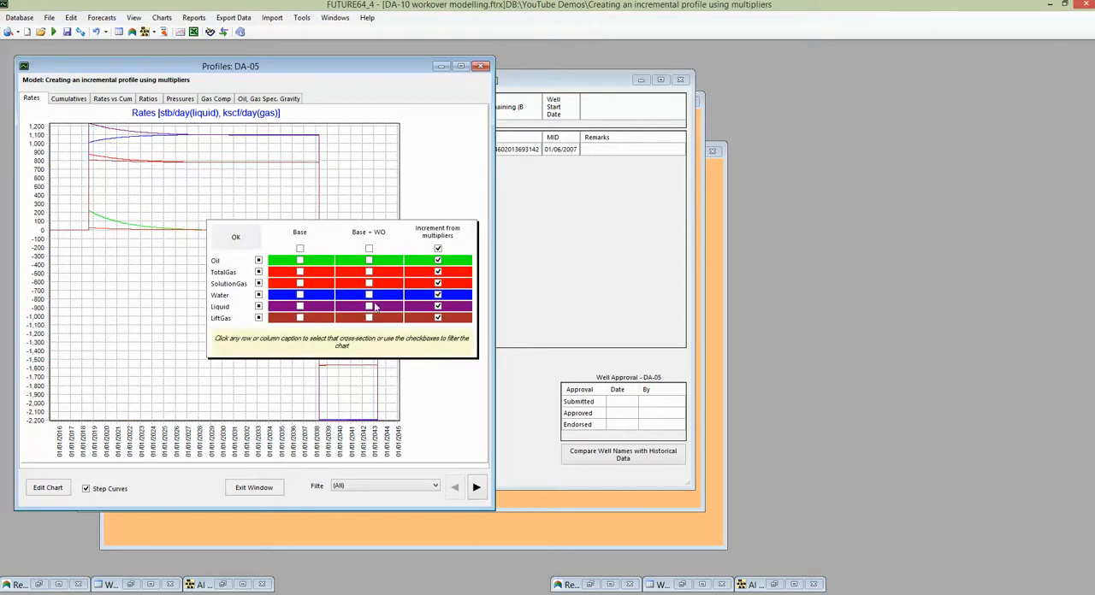
pyautogui.click(247, 248)
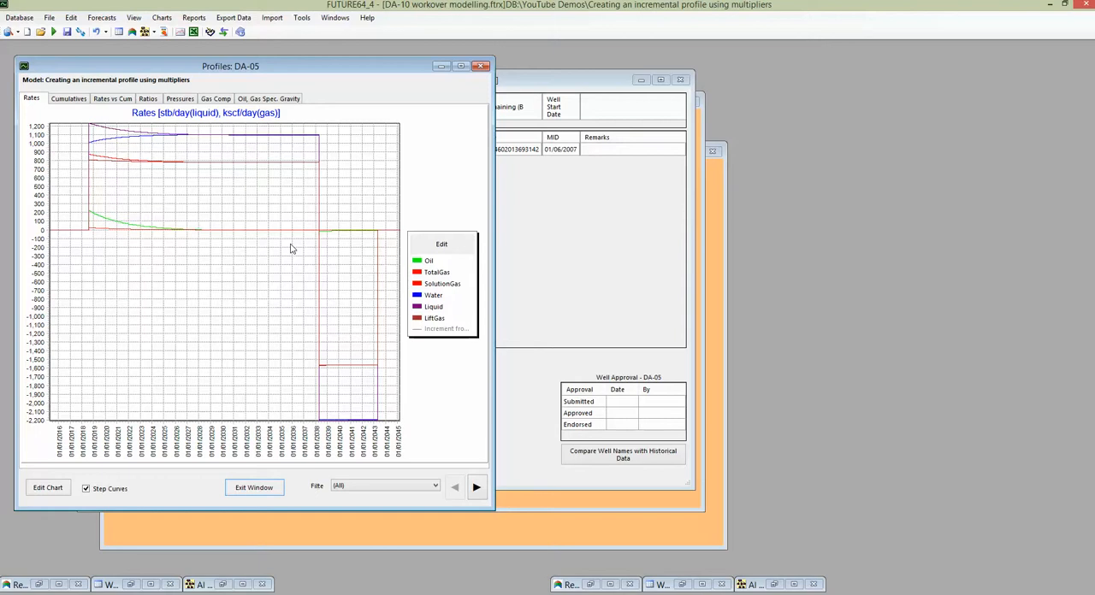
pyautogui.click(254, 488)
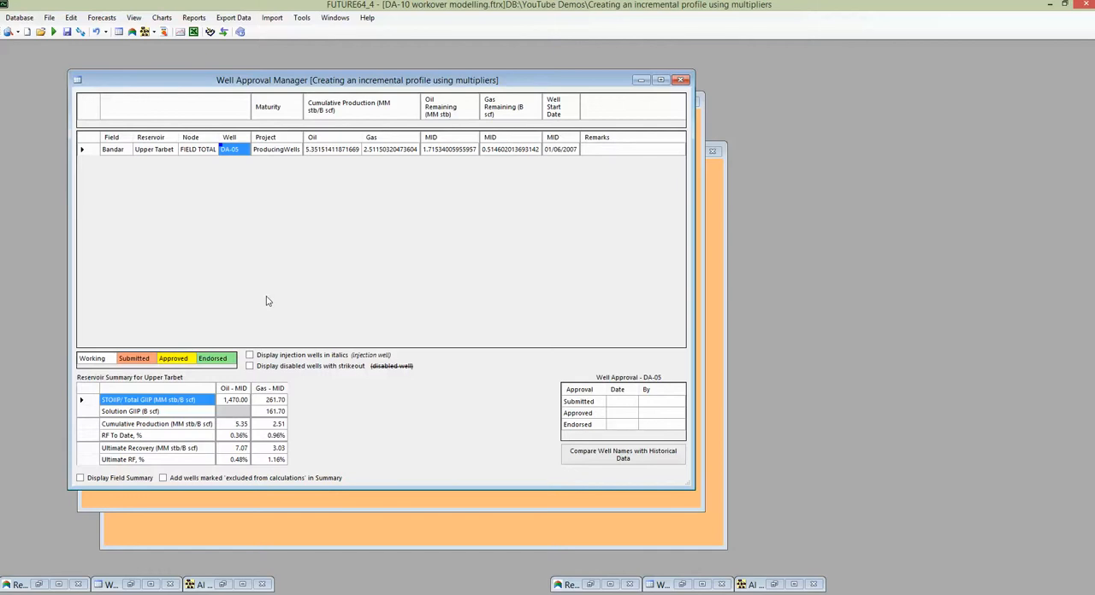
# Switch to the model for creating an incremental profile using Adjustable Table and review its list of scenarios.
pyautogui.click(225, 32)
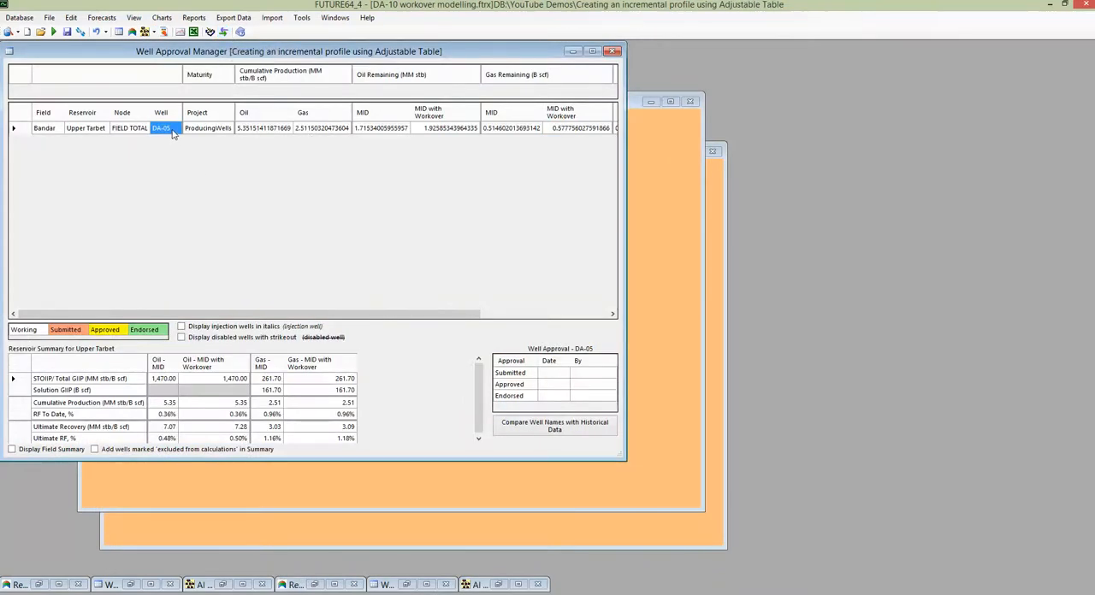
pyautogui.click(102, 17)
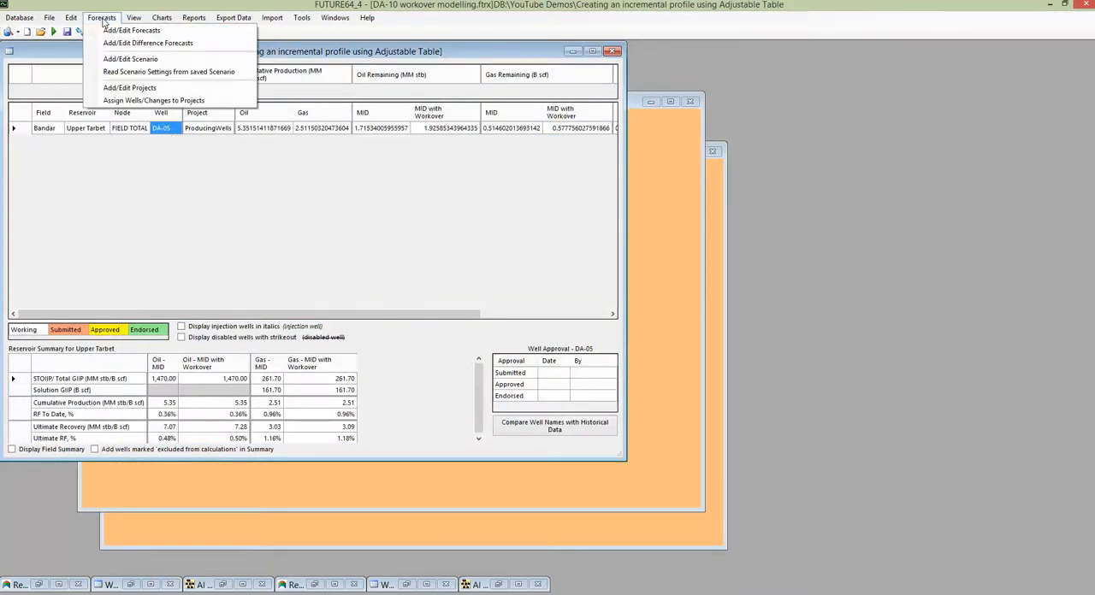
pyautogui.click(132, 60)
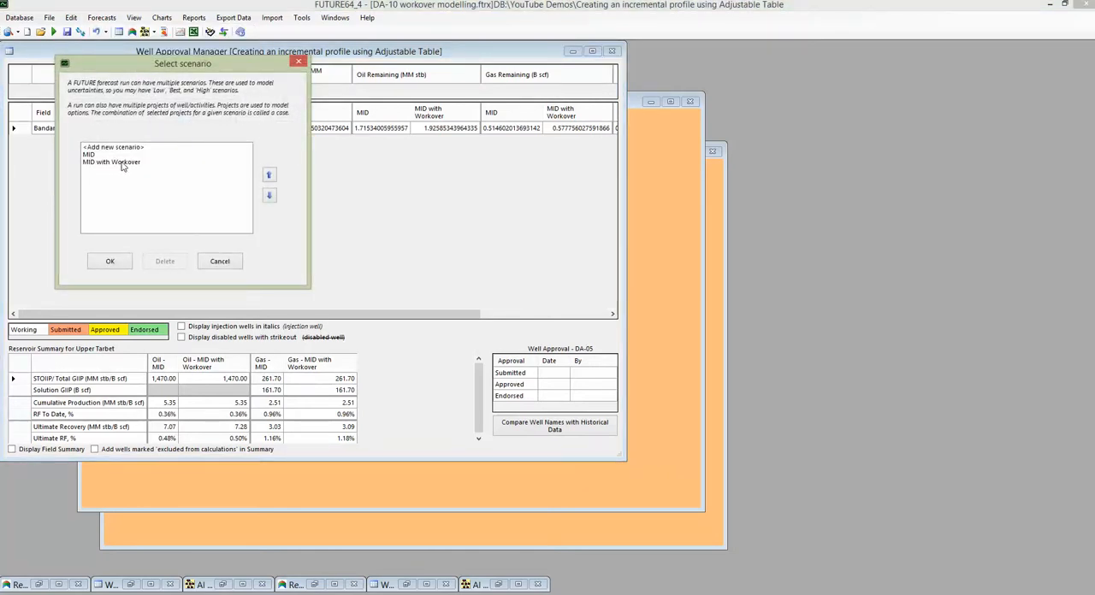
pyautogui.click(214, 263)
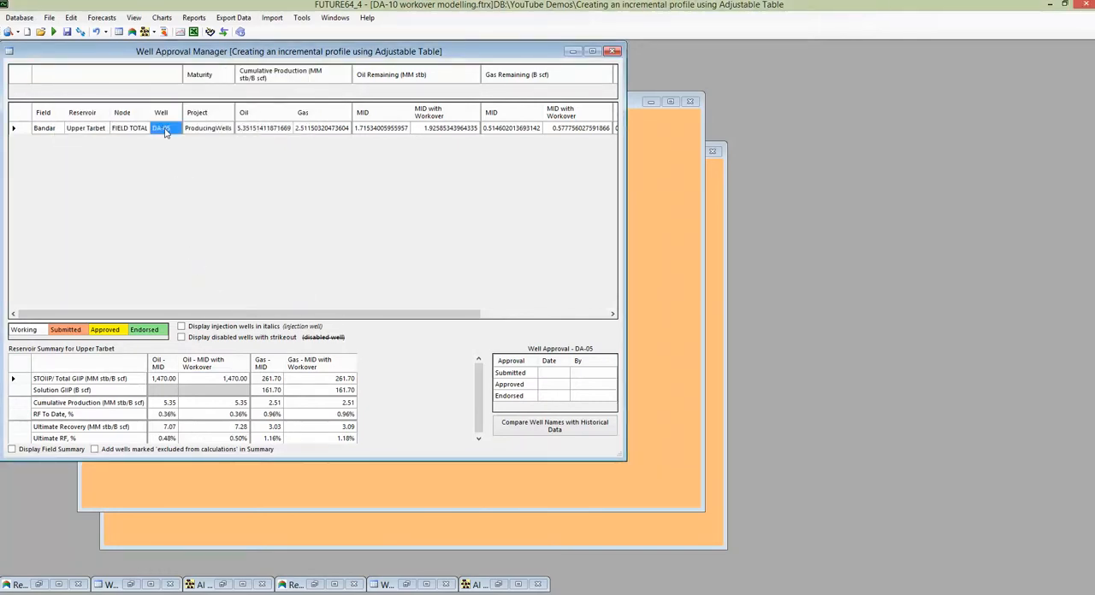
# Examine well DA-05's adjustable table data in the MID with Workover scenario and enlarge its Rate vs Time decline chart.
pyautogui.doubleClick(166, 131)
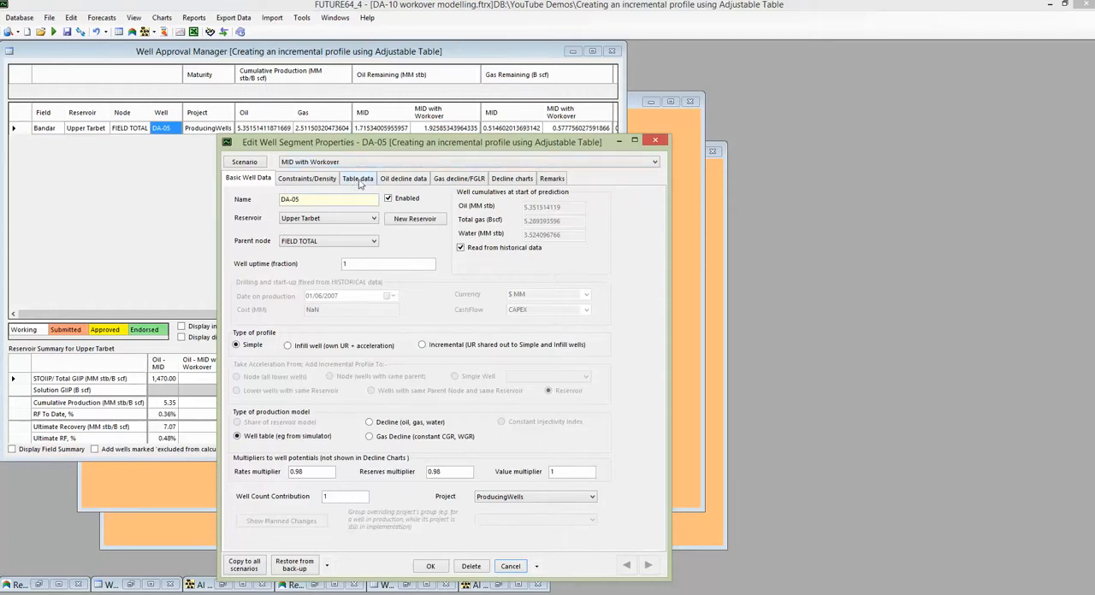
pyautogui.click(356, 182)
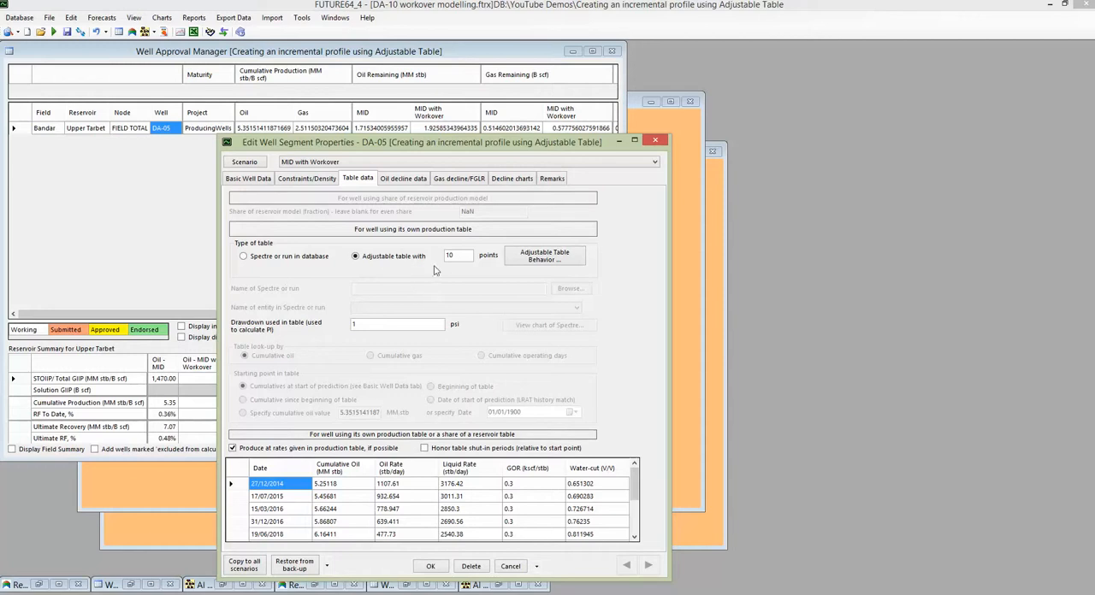
pyautogui.click(515, 180)
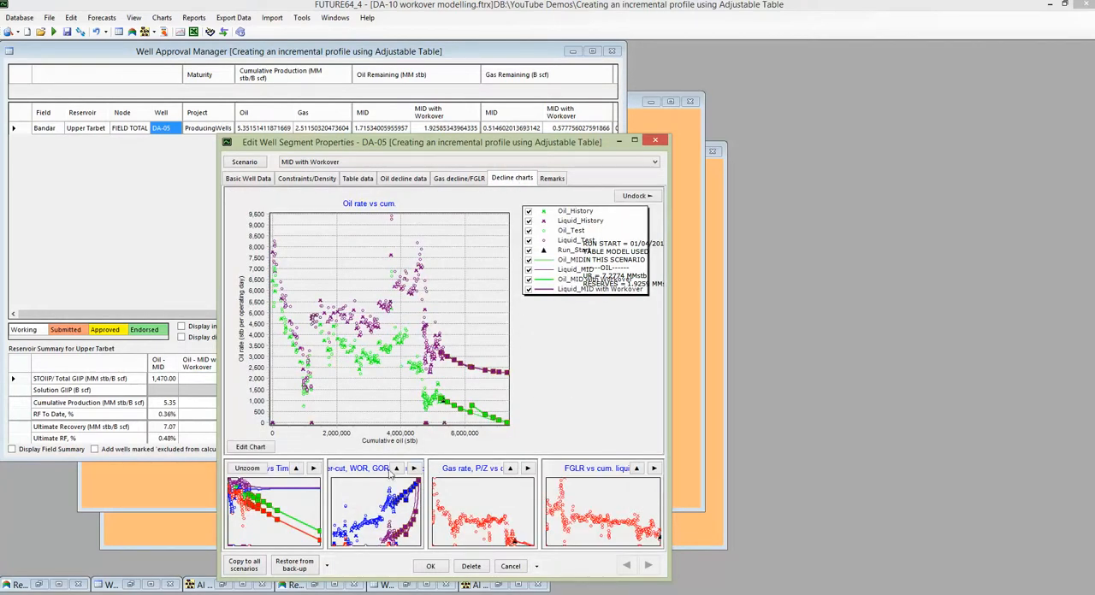
pyautogui.click(295, 484)
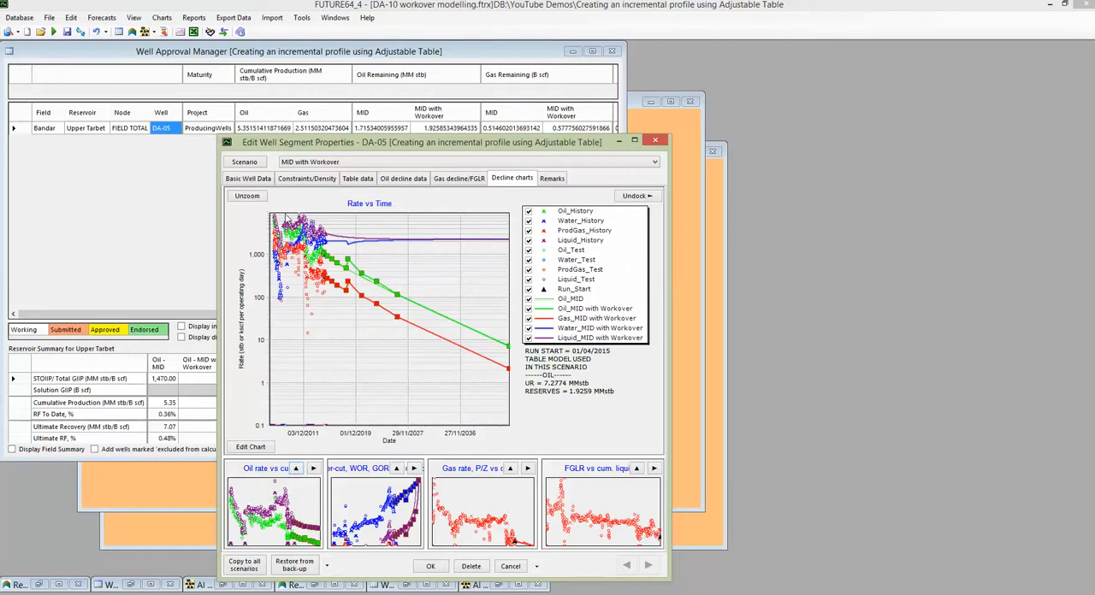
pyautogui.moveTo(288, 216); pyautogui.dragTo(517, 394)
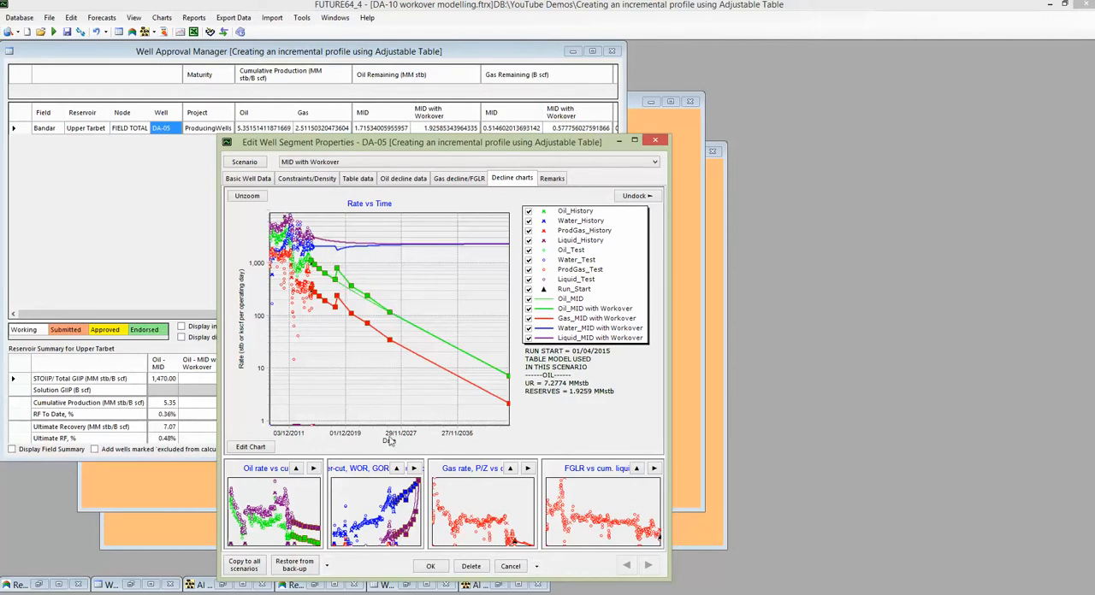
pyautogui.click(430, 567)
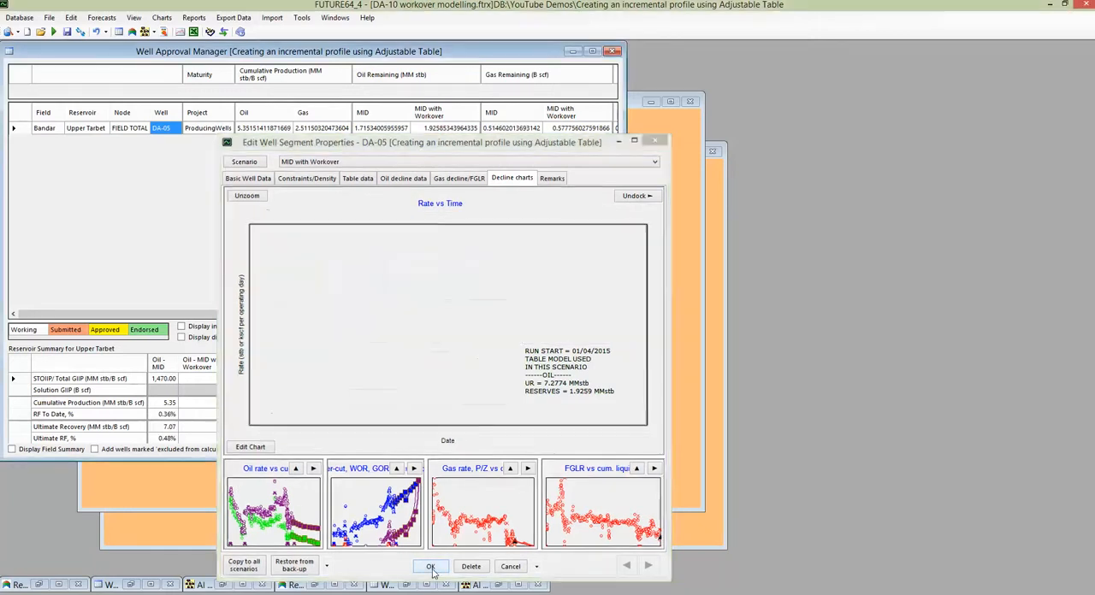
# Review which uncertainty scenarios and projects the Base and Base + WO forecasts use in the Adjustable Table model.
pyautogui.click(101, 17)
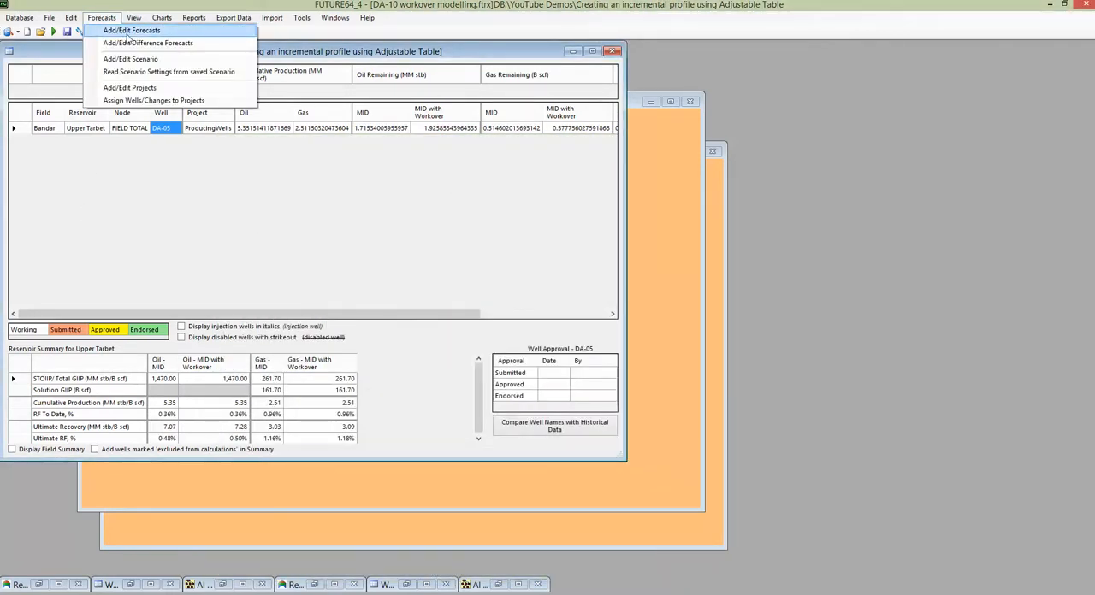
pyautogui.click(126, 36)
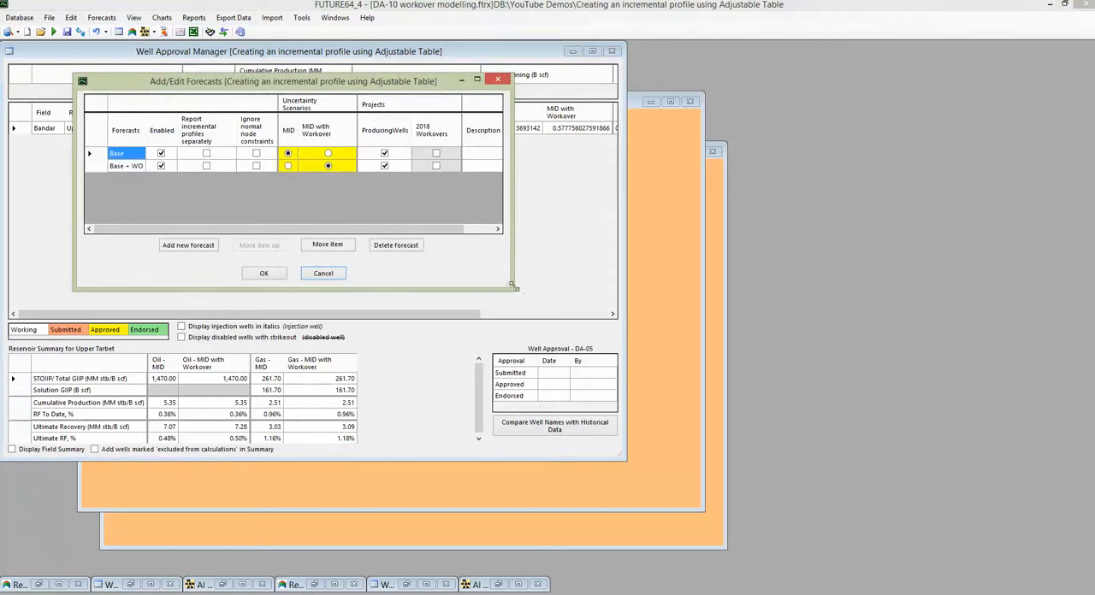
pyautogui.moveTo(512, 289); pyautogui.dragTo(652, 301)
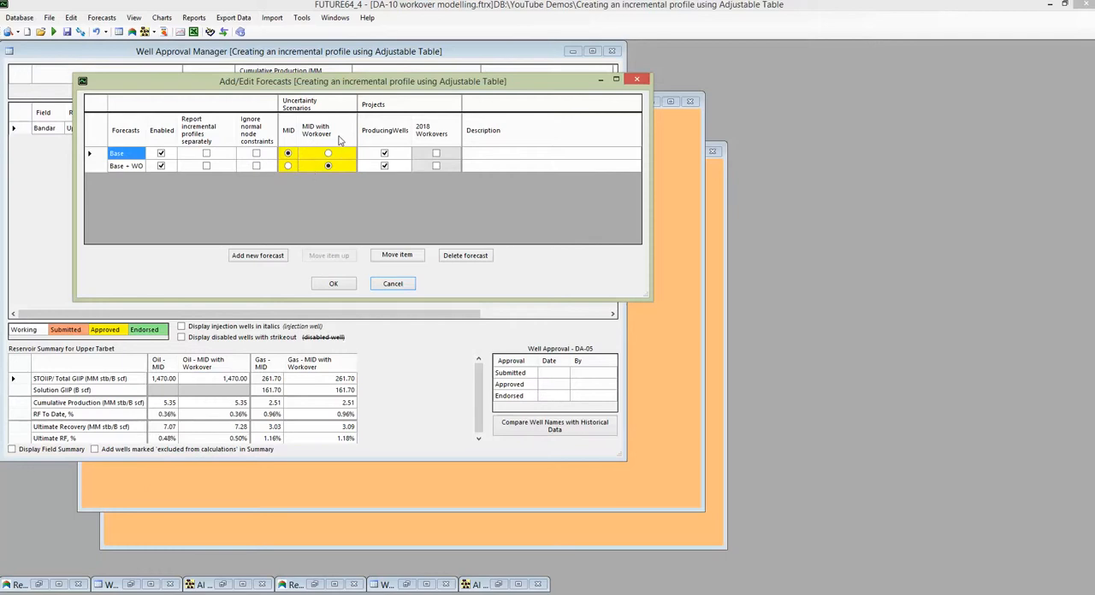
pyautogui.click(336, 284)
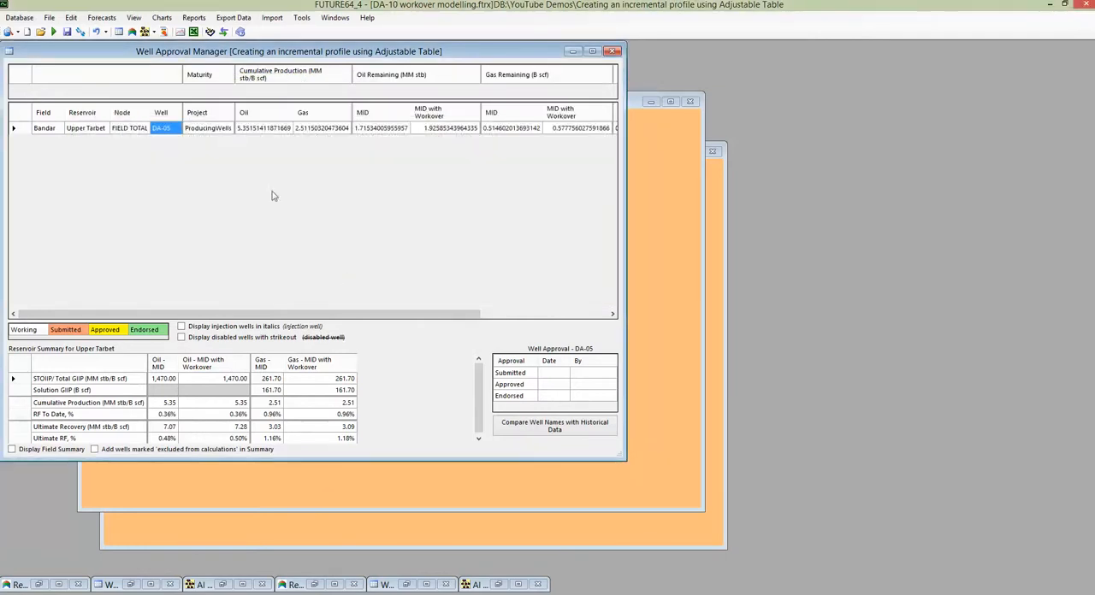
# Review which forecasts the Increment from multipliers difference forecast subtracts in the Adjustable Table model.
pyautogui.click(101, 17)
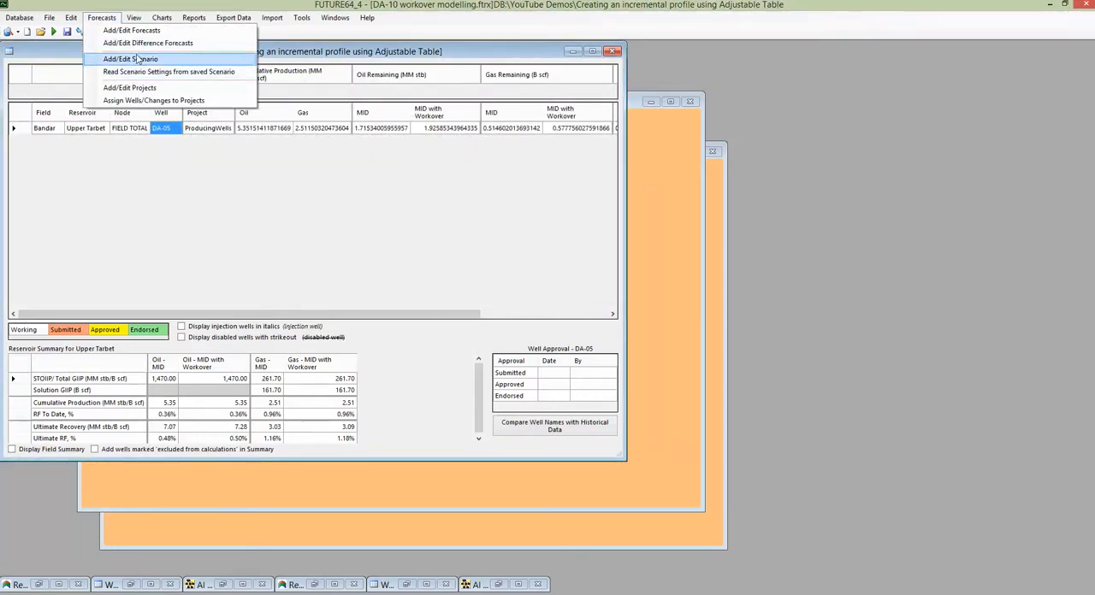
pyautogui.click(135, 53)
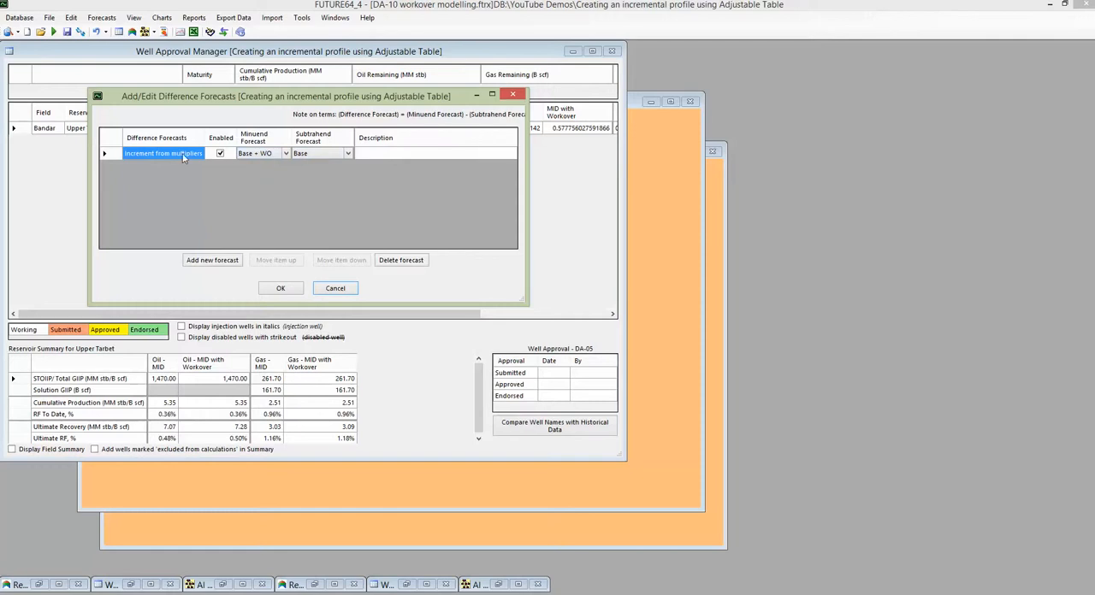
pyautogui.click(295, 290)
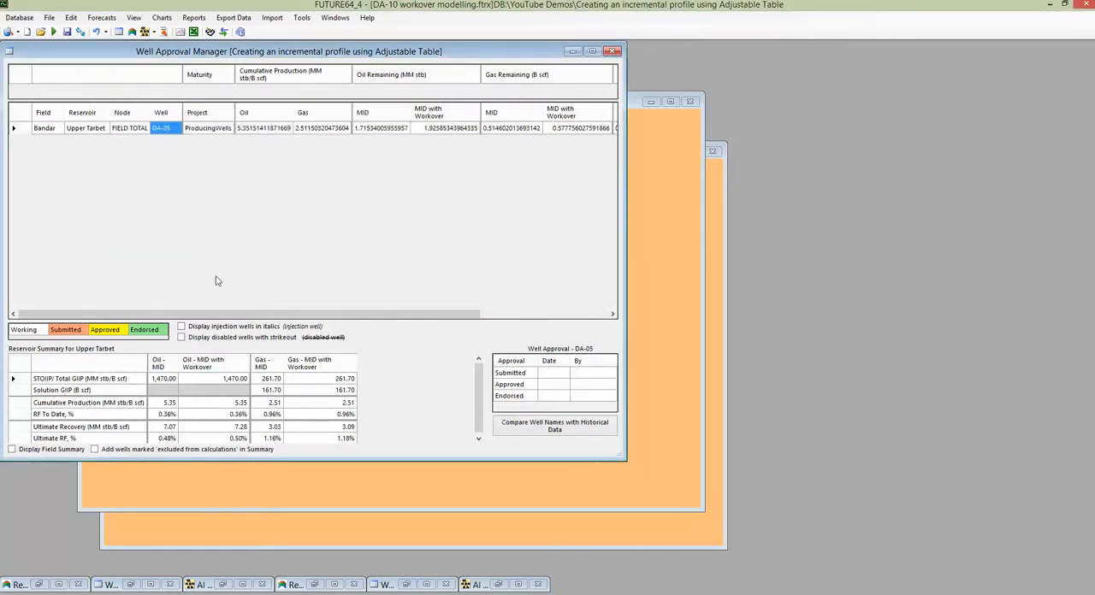
# Display well DA-05's forecast chart, limit it to the Oil rates of all forecasts, and close the chart.
pyautogui.rightClick(169, 130)
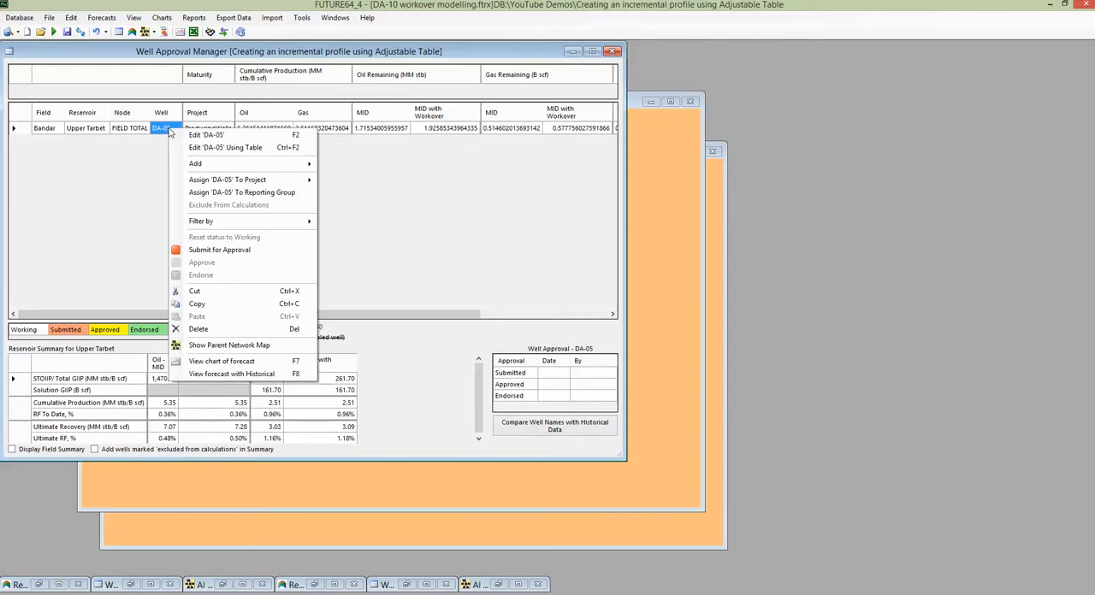
pyautogui.click(228, 363)
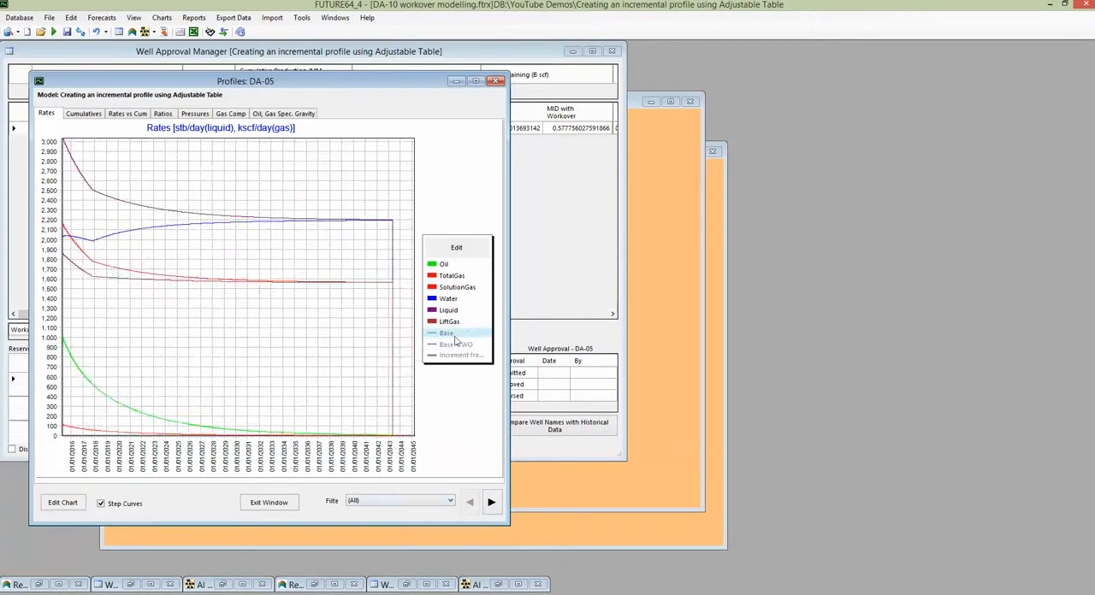
pyautogui.click(457, 276)
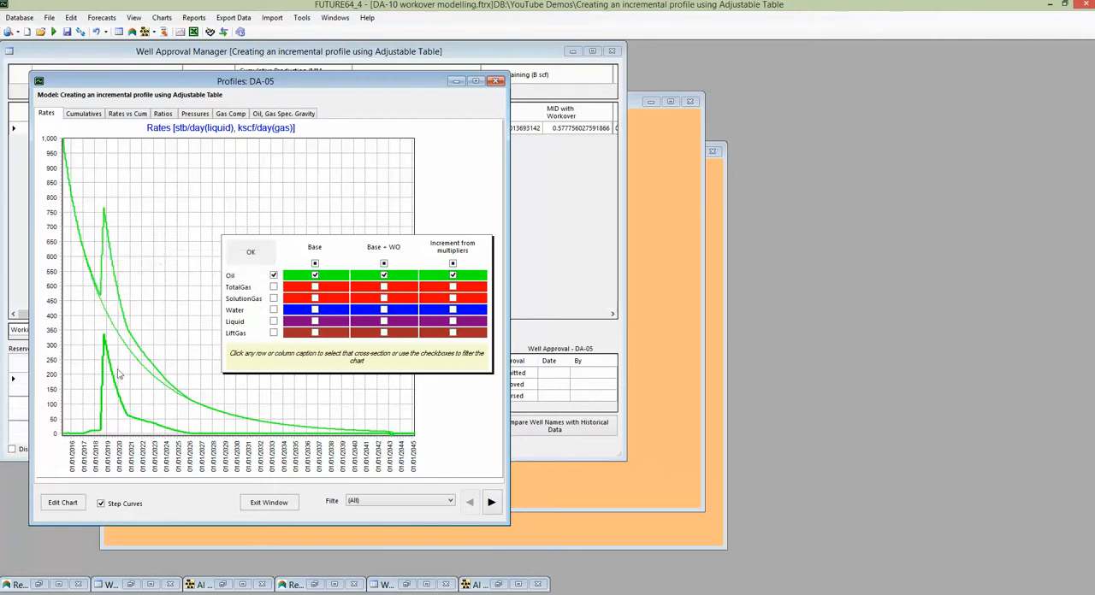
pyautogui.click(290, 505)
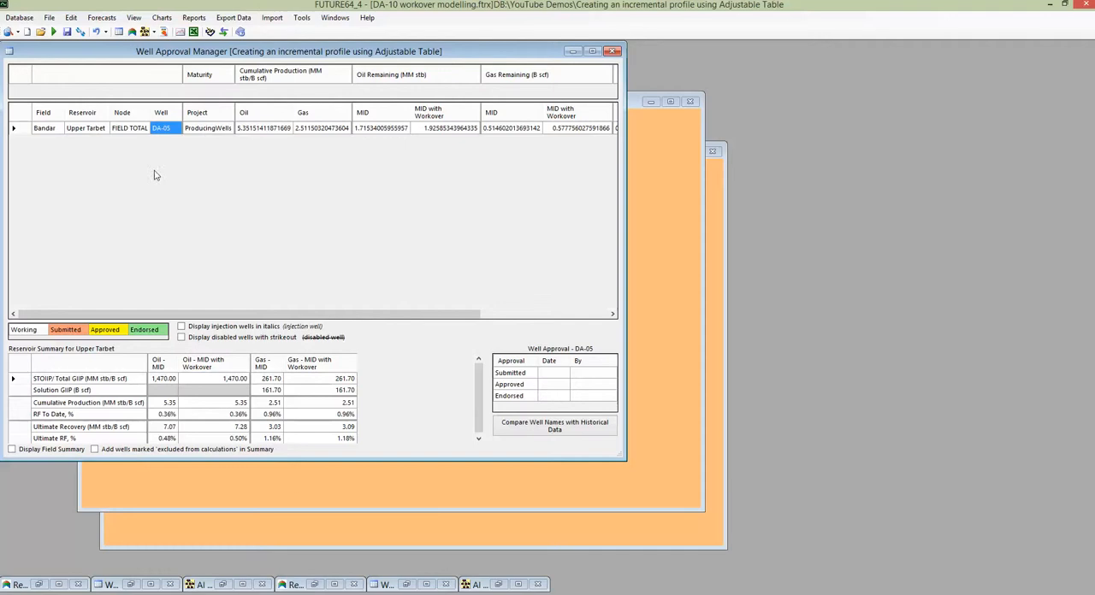
# Switch to the model Using incremental profile to model workover and select the DA-05 Workover well.
pyautogui.click(224, 33)
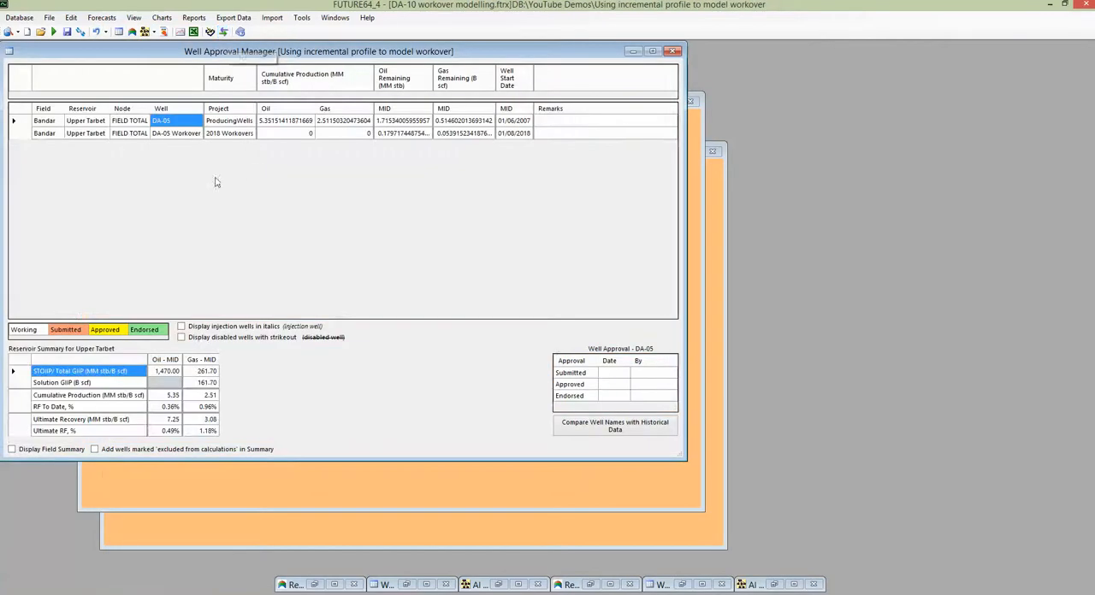
pyautogui.click(174, 136)
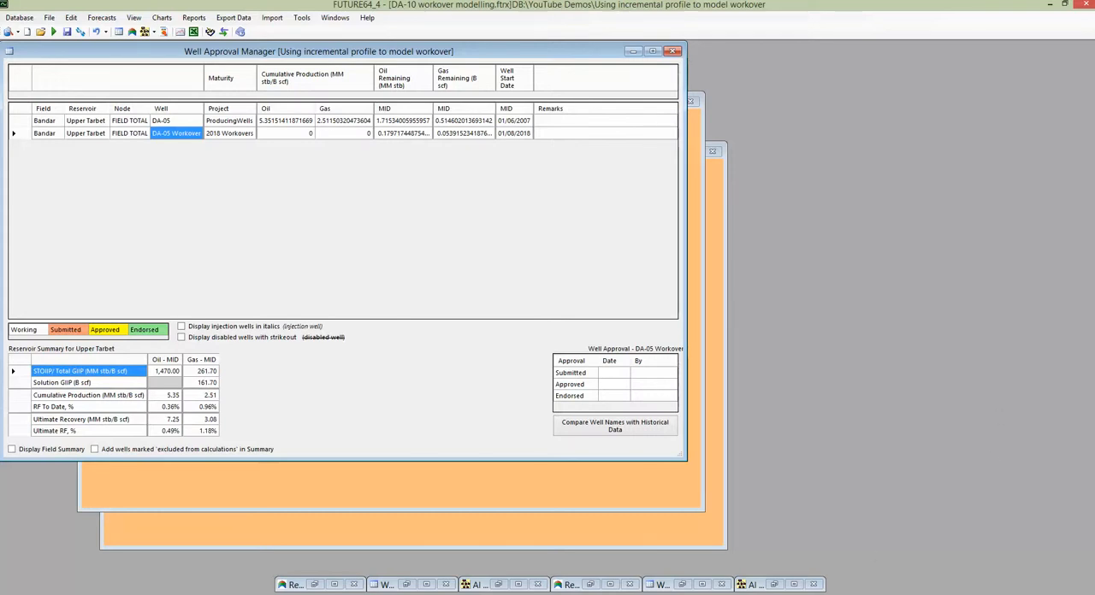
pyautogui.click(1051, 5)
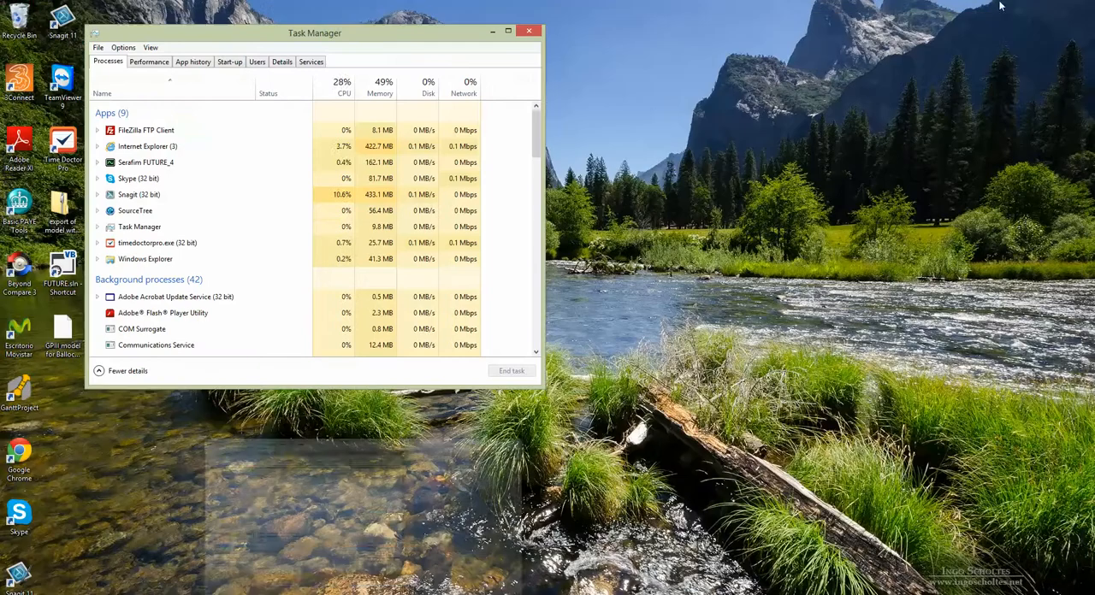
pyautogui.click(972, 25)
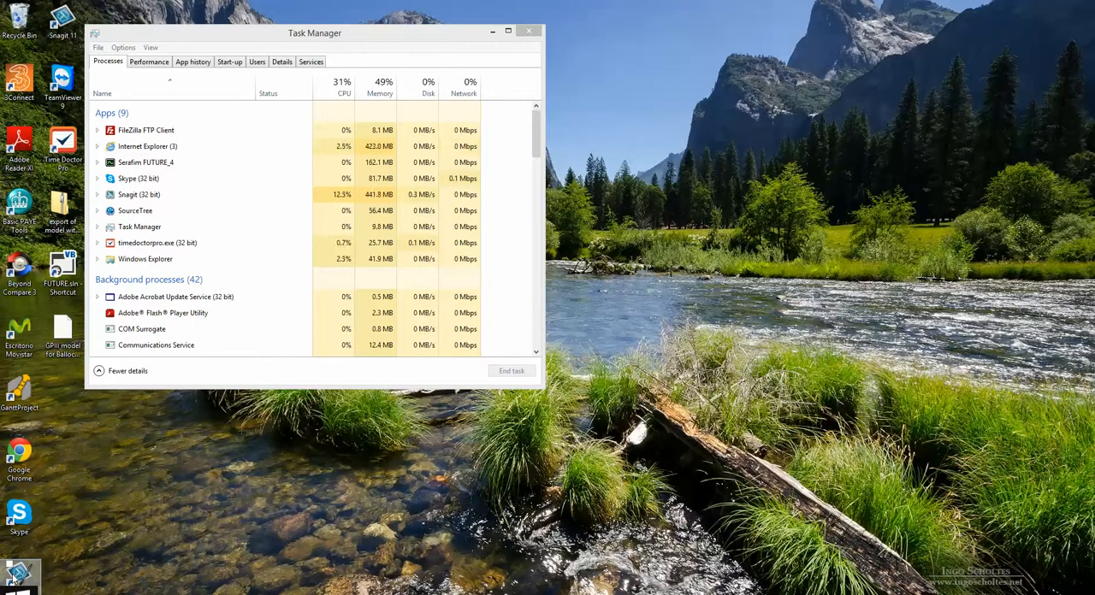
pyautogui.click(14, 580)
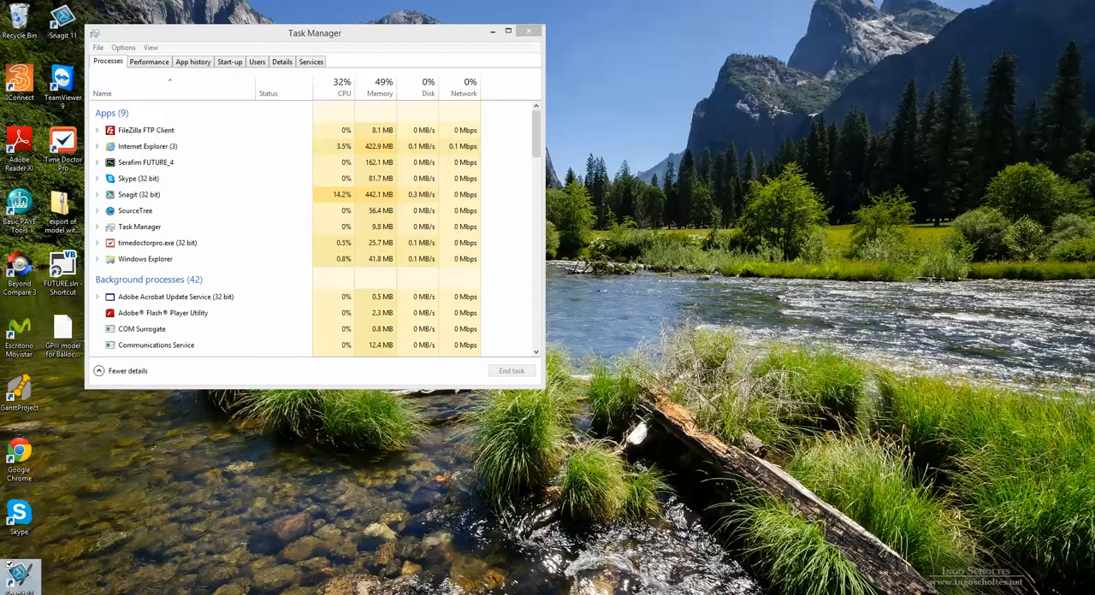
pyautogui.moveTo(328, 594)
pyautogui.rightClick(1021, 389)
pyautogui.click(804, 424)
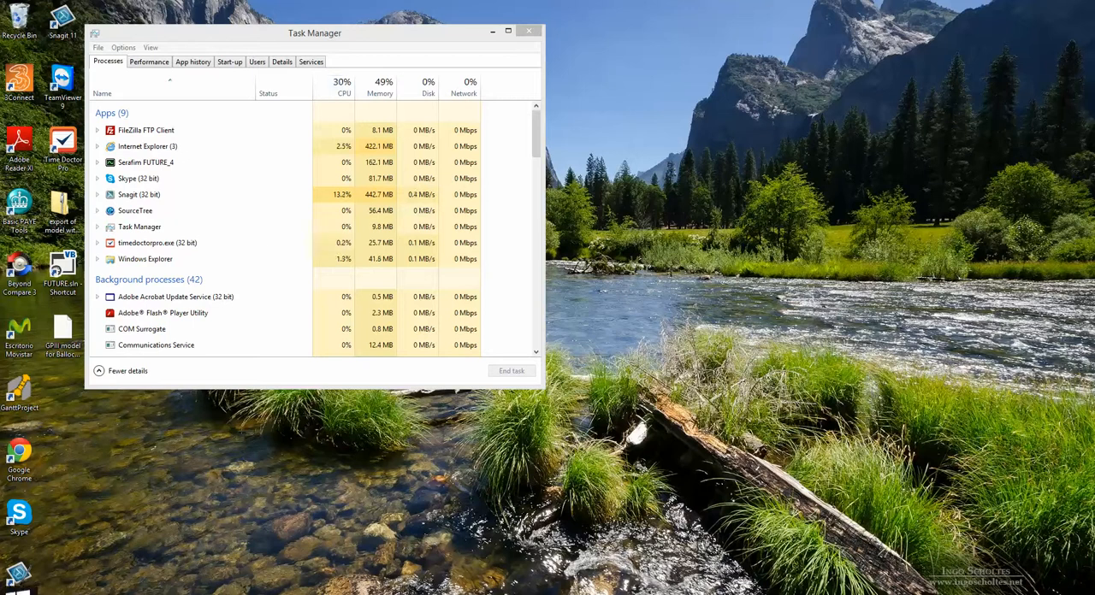
pyautogui.click(15, 580)
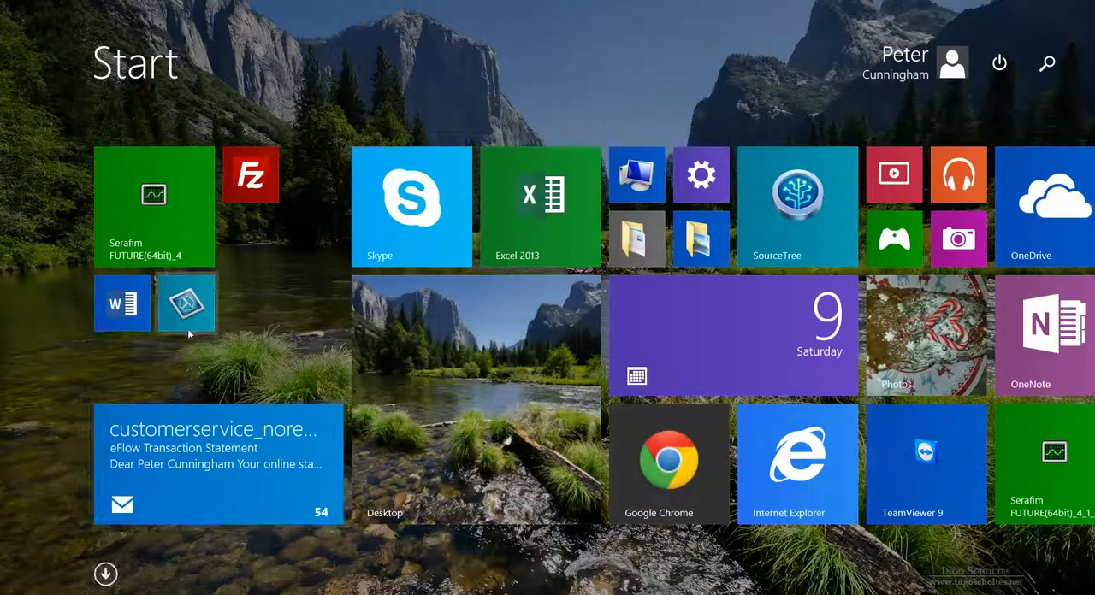
pyautogui.click(187, 323)
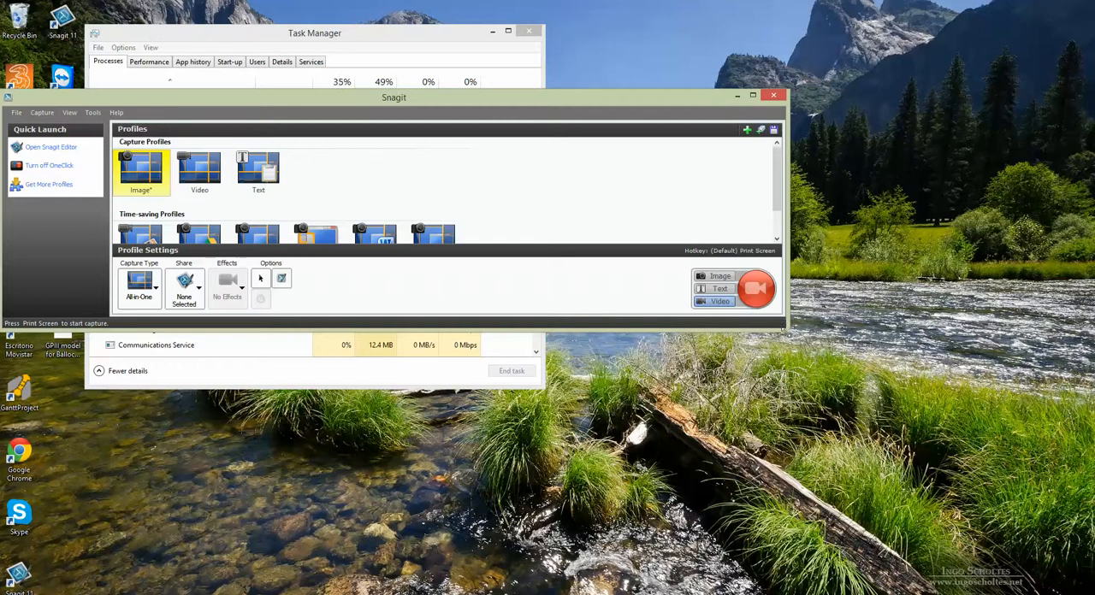
pyautogui.moveTo(786, 328); pyautogui.dragTo(851, 426)
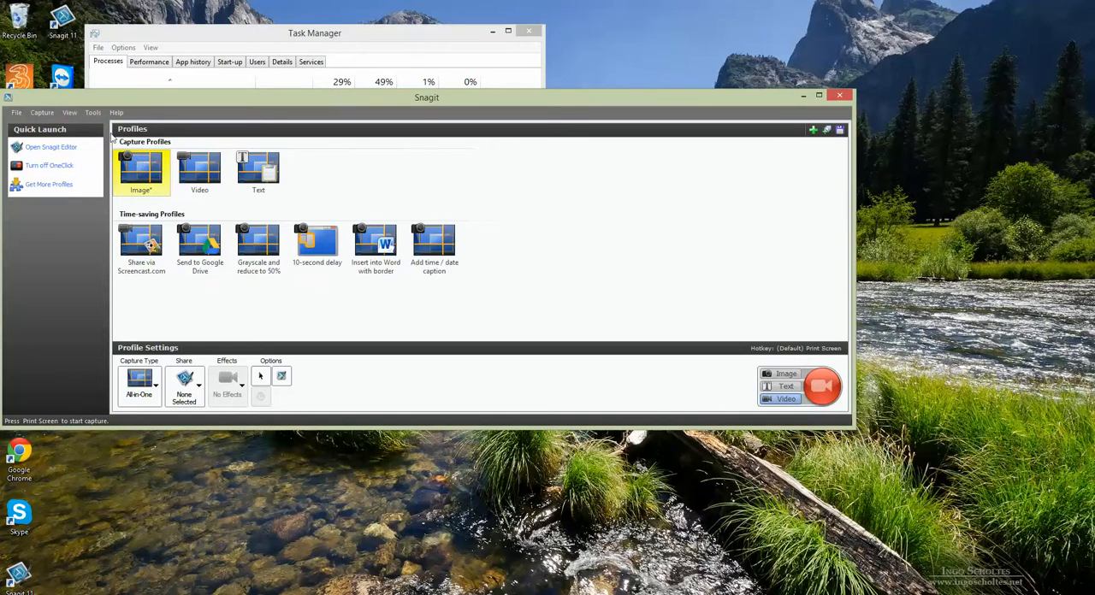
pyautogui.click(42, 112)
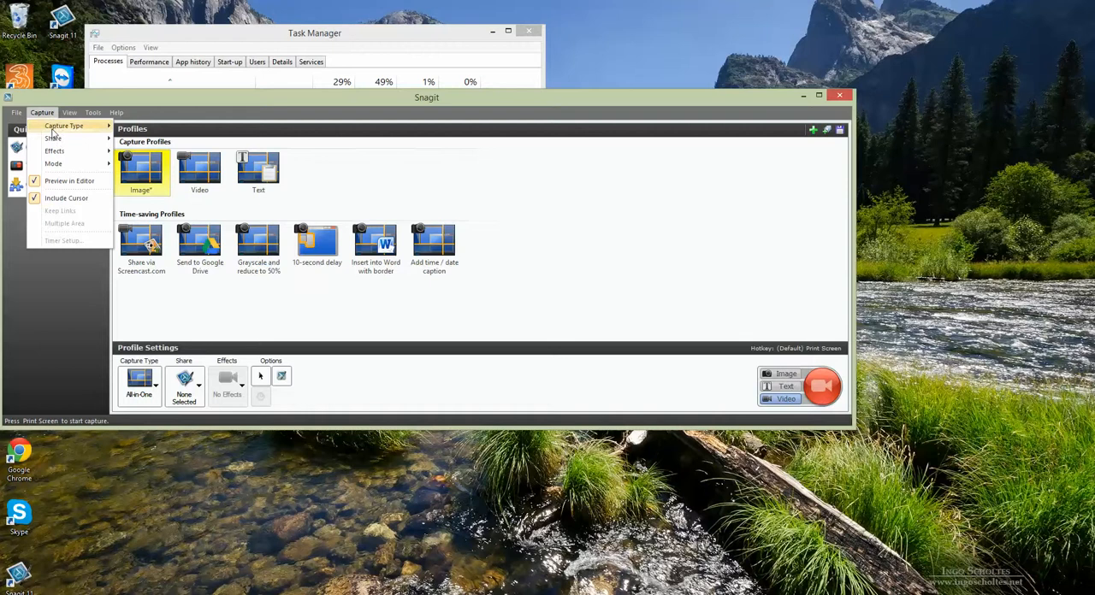
pyautogui.moveTo(21, 118)
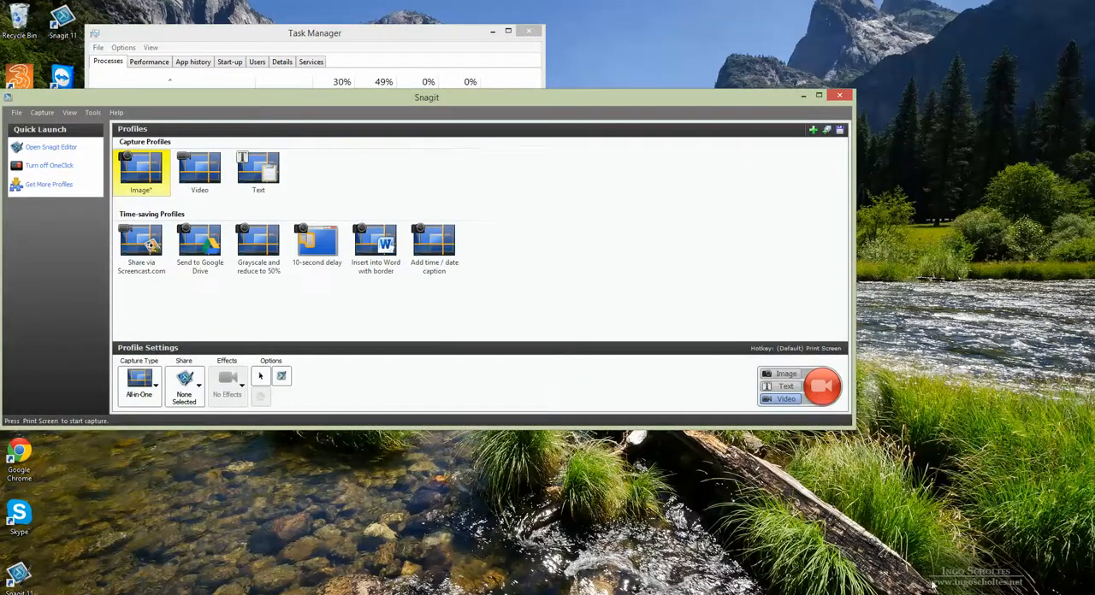
pyautogui.click(999, 594)
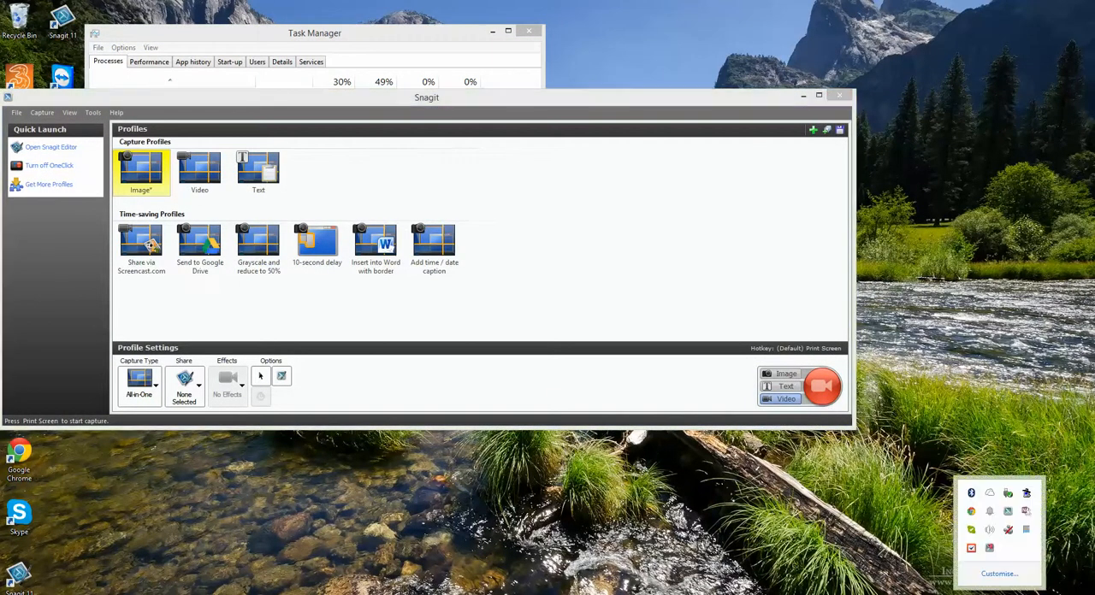